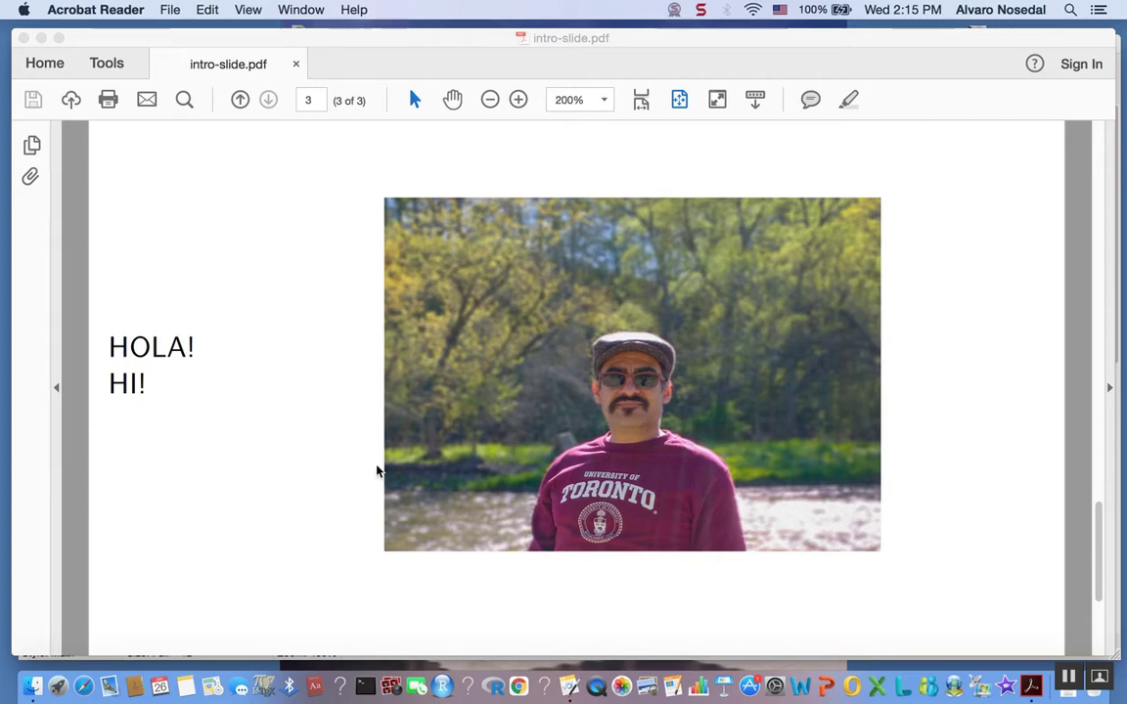
- Bring the Bayesian Inference for Poisson equation document to the front in Equation Editor
click(567, 687)
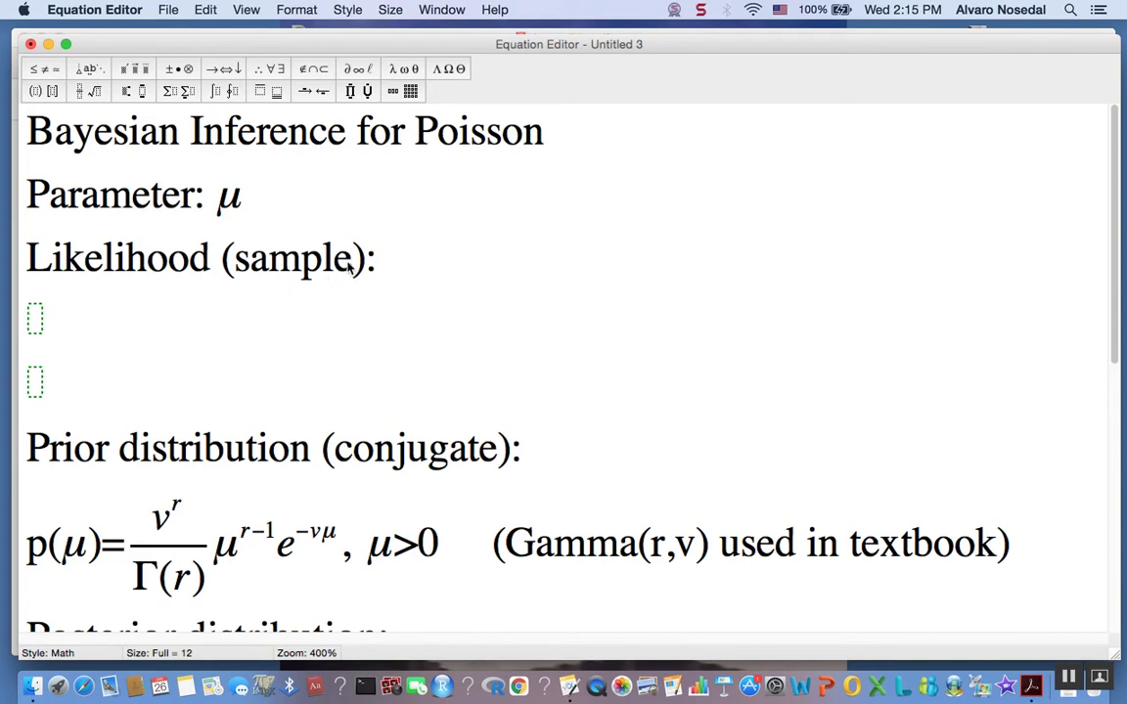
- Begin the Likelihood sample set with {Y₁, using a math-style Y and subscript 1
click(396, 261)
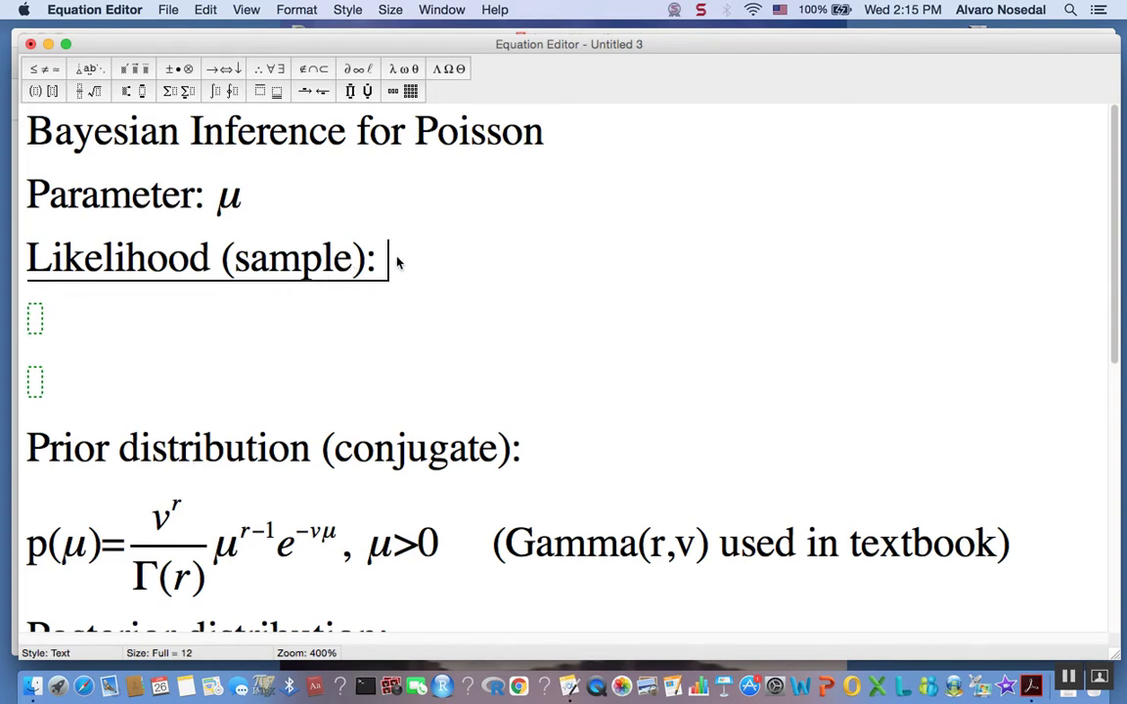
text({Y)
key(BackSpace)
key(super+shift+equal)
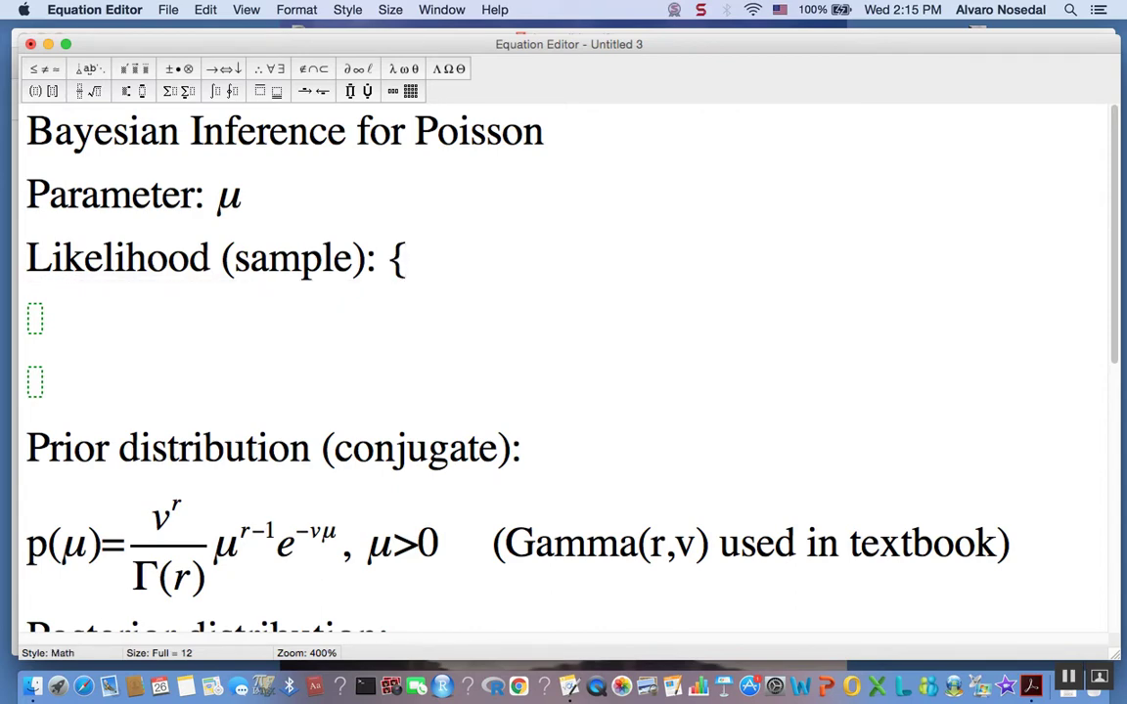
text(Y)
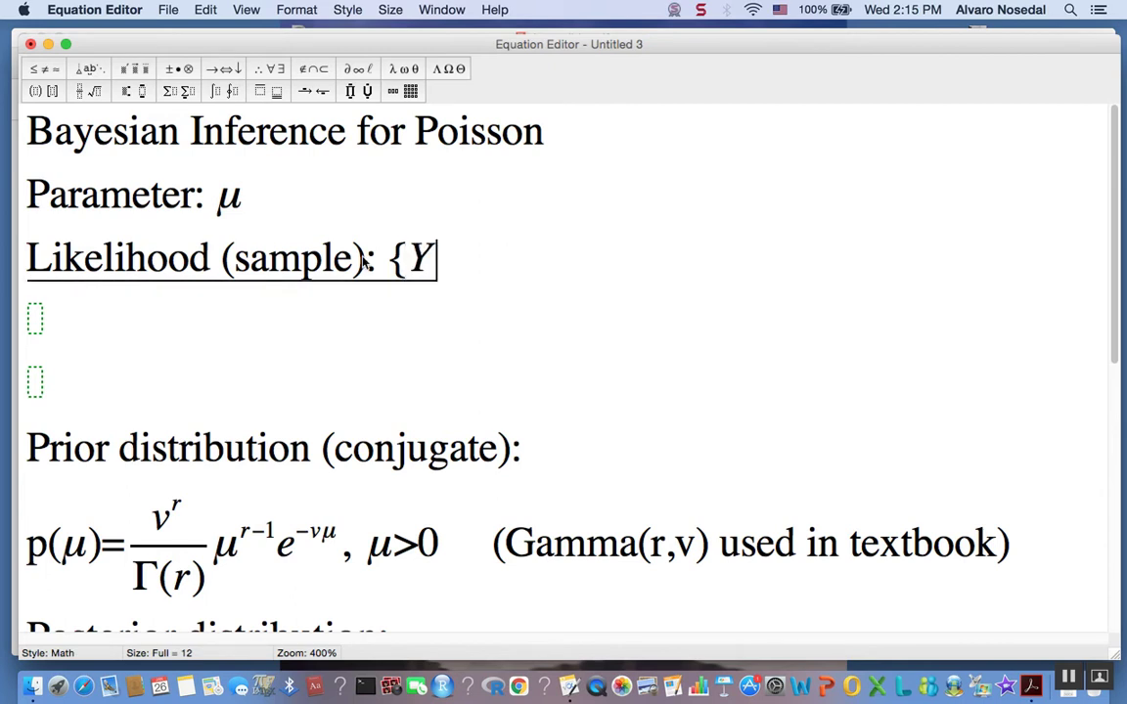
click(126, 90)
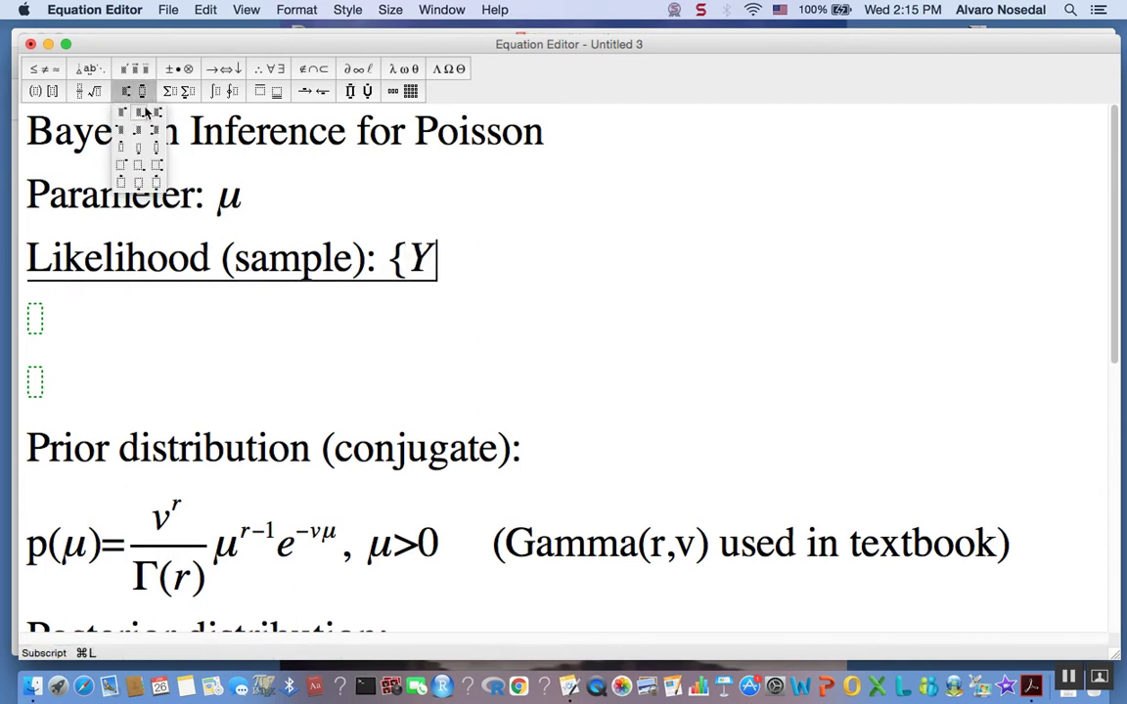
click(143, 113)
text(1,)
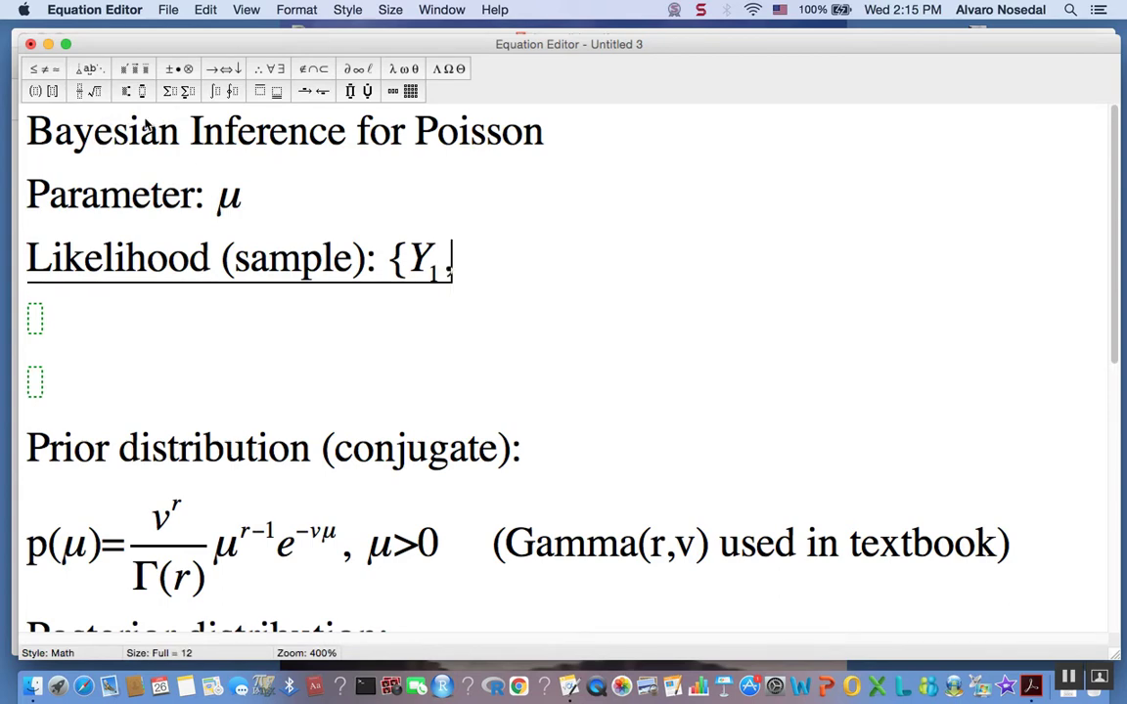
- Paste a copy of Y₁ after the comma and change its subscript to 2
click(423, 262)
drag(425, 264, 443, 269)
key(super+c)
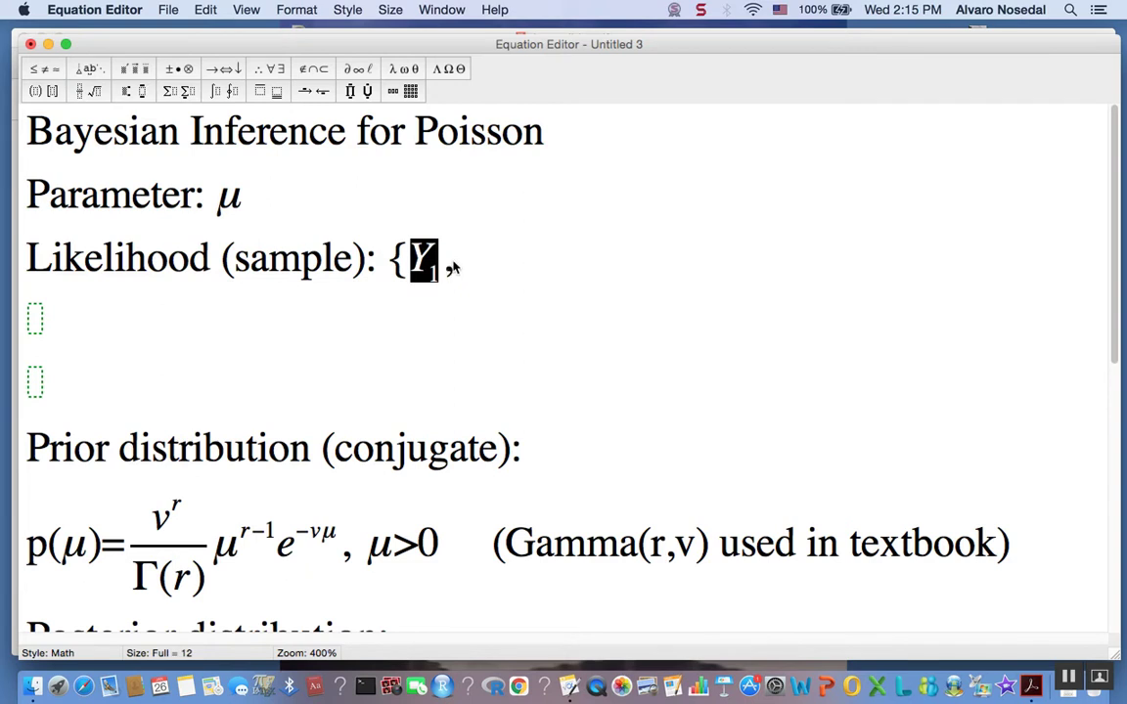
click(453, 270)
key(super+v)
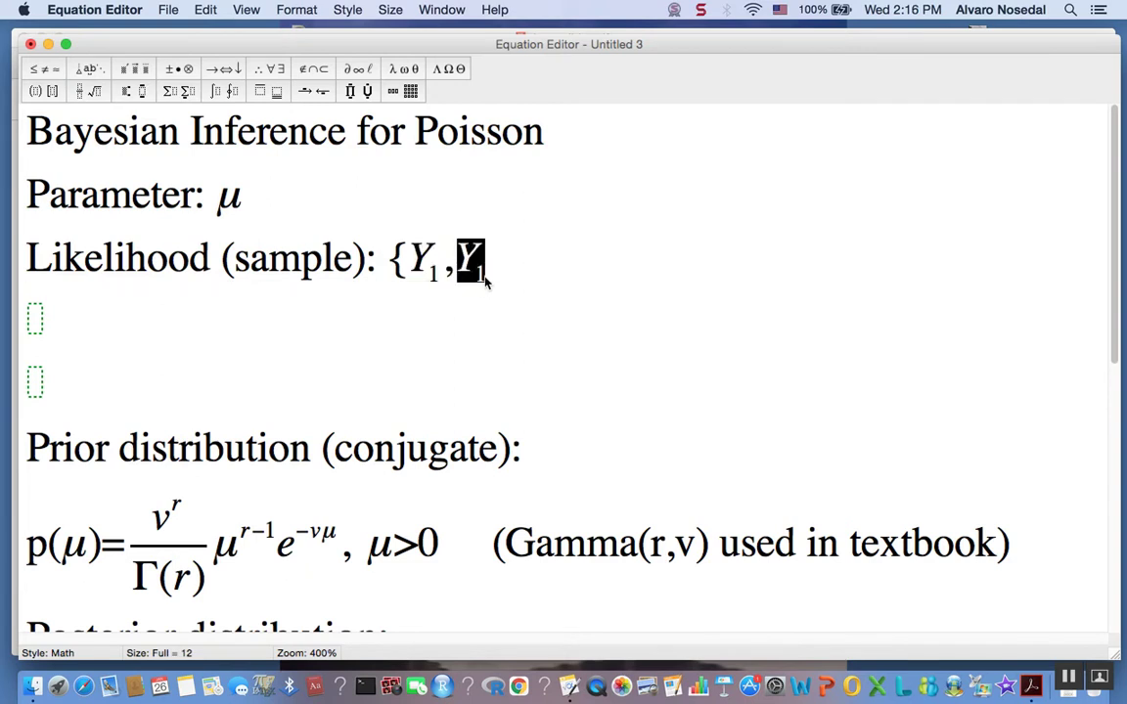
click(481, 278)
key(BackSpace)
text(2)
key(Right)
- Add ,..., then a pasted Y with subscript n, and close the set with }
text(,...,)
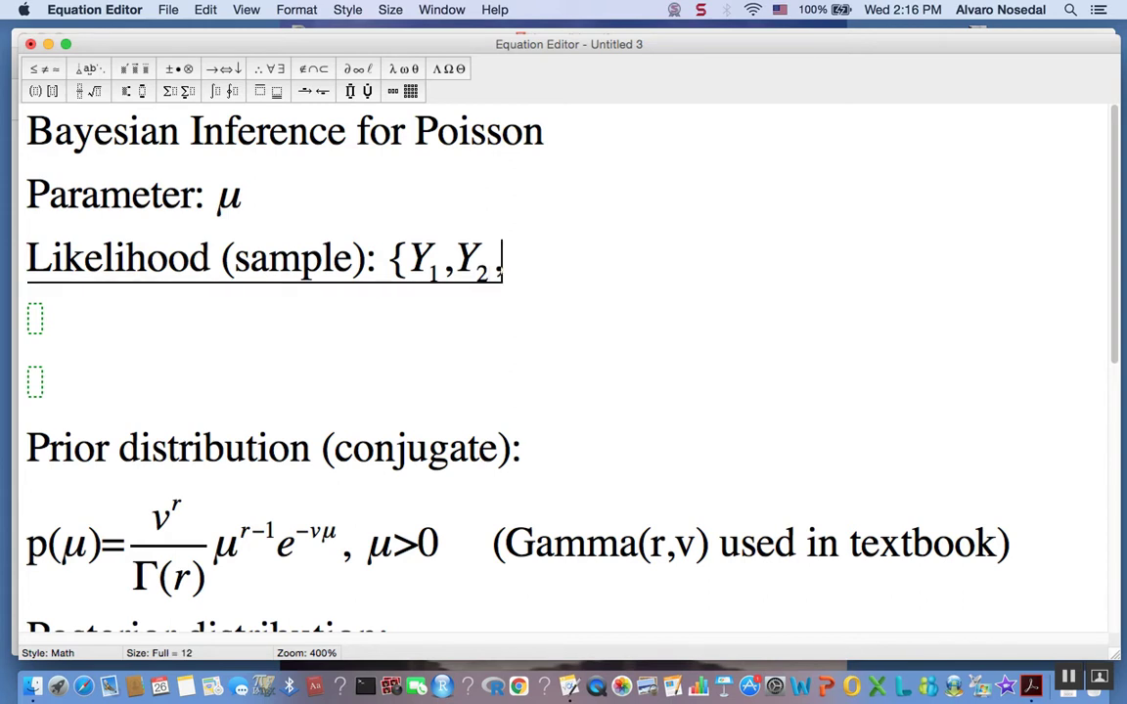
key(super+v)
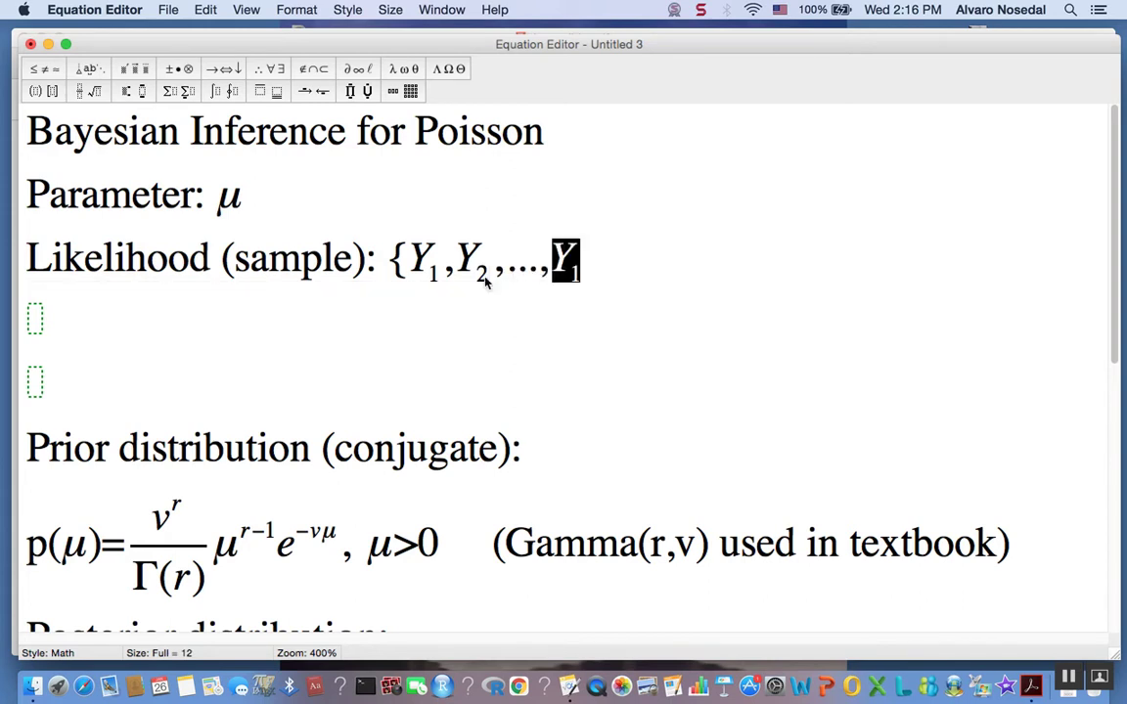
click(578, 279)
key(BackSpace)
text(n)
key(Right)
text(})
- Write p(Y₁,Y₂,...,Yₙ | μ) = on a new line, reusing the sample list and μ
key(Return)
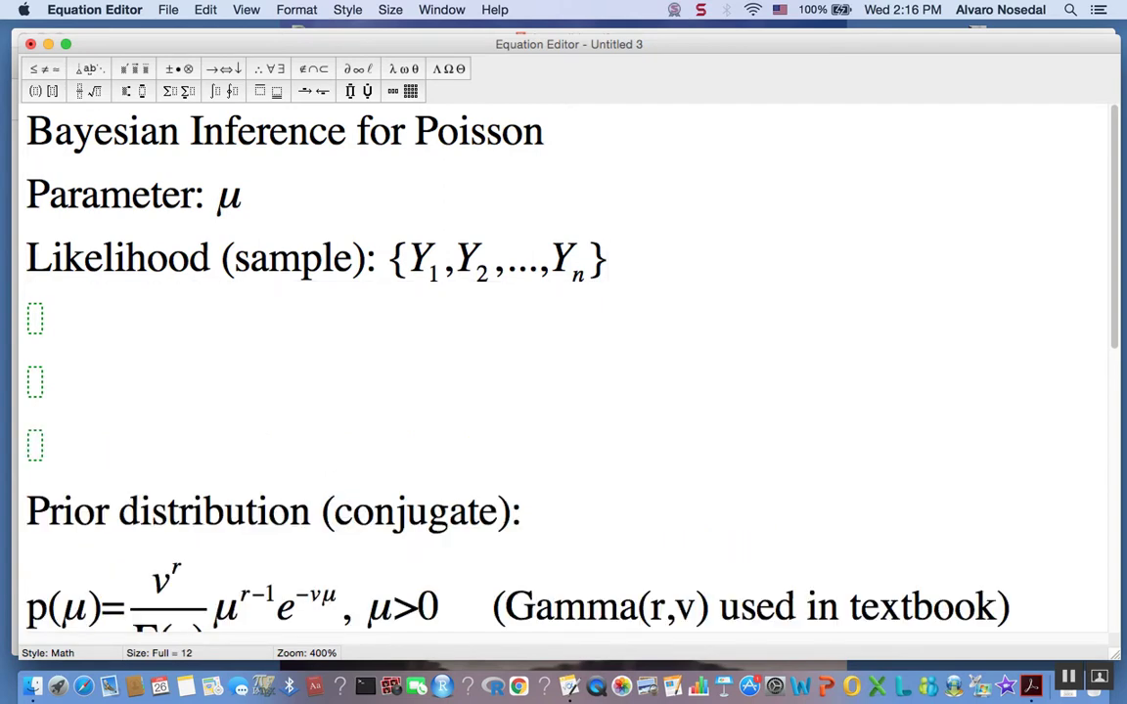
text(p()
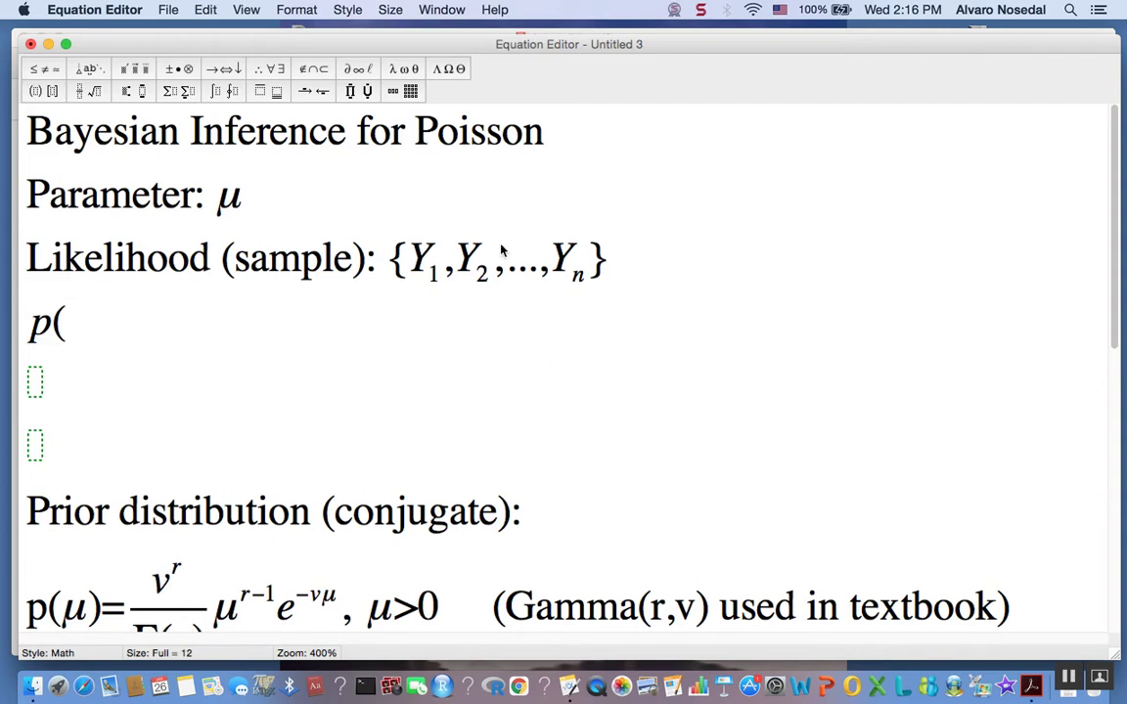
drag(417, 256, 66, 329)
click(244, 332)
key(Right)
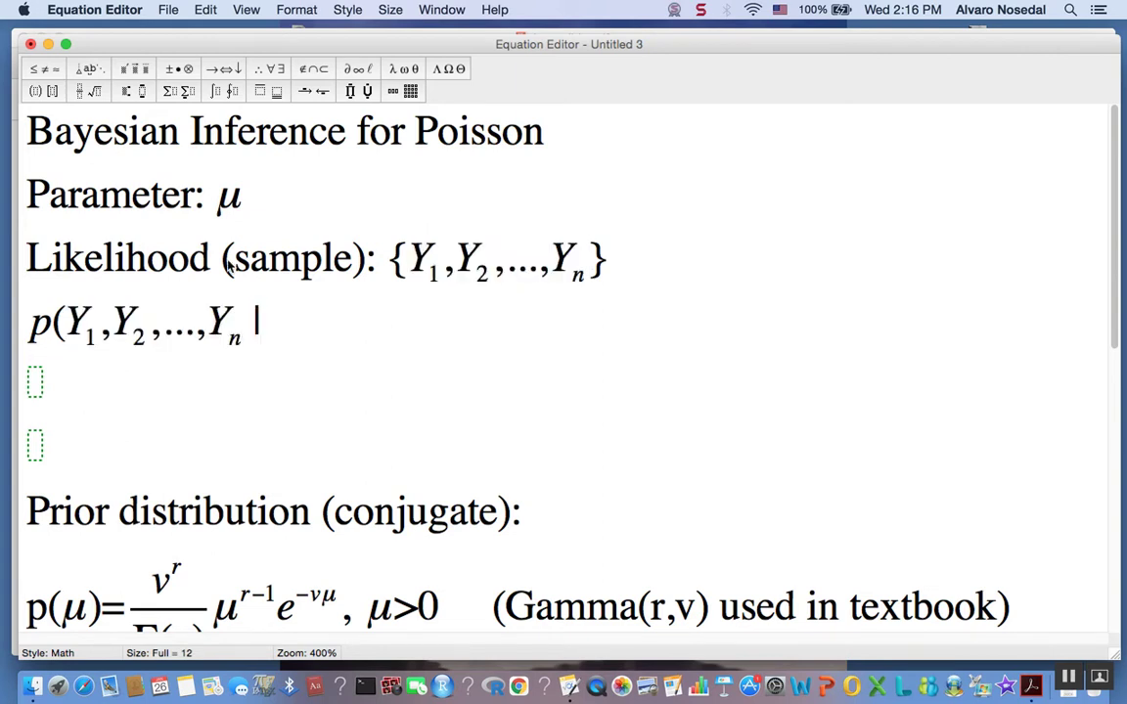
double_click(233, 197)
drag(238, 200, 298, 333)
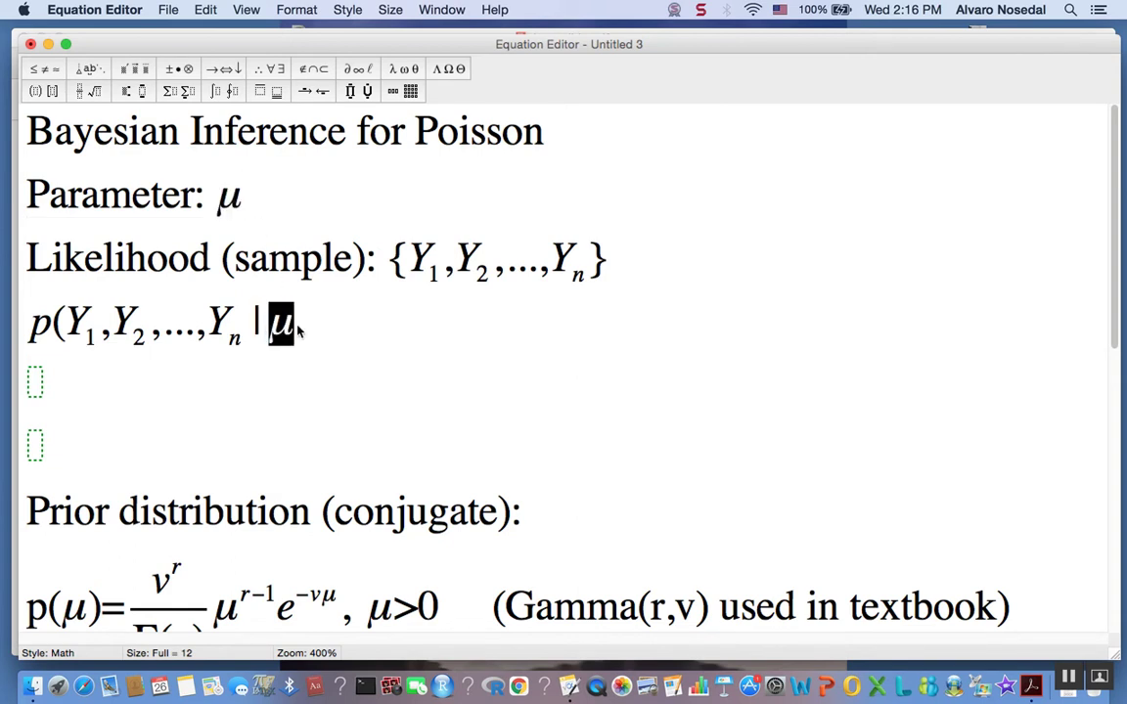
click(306, 326)
text()=)
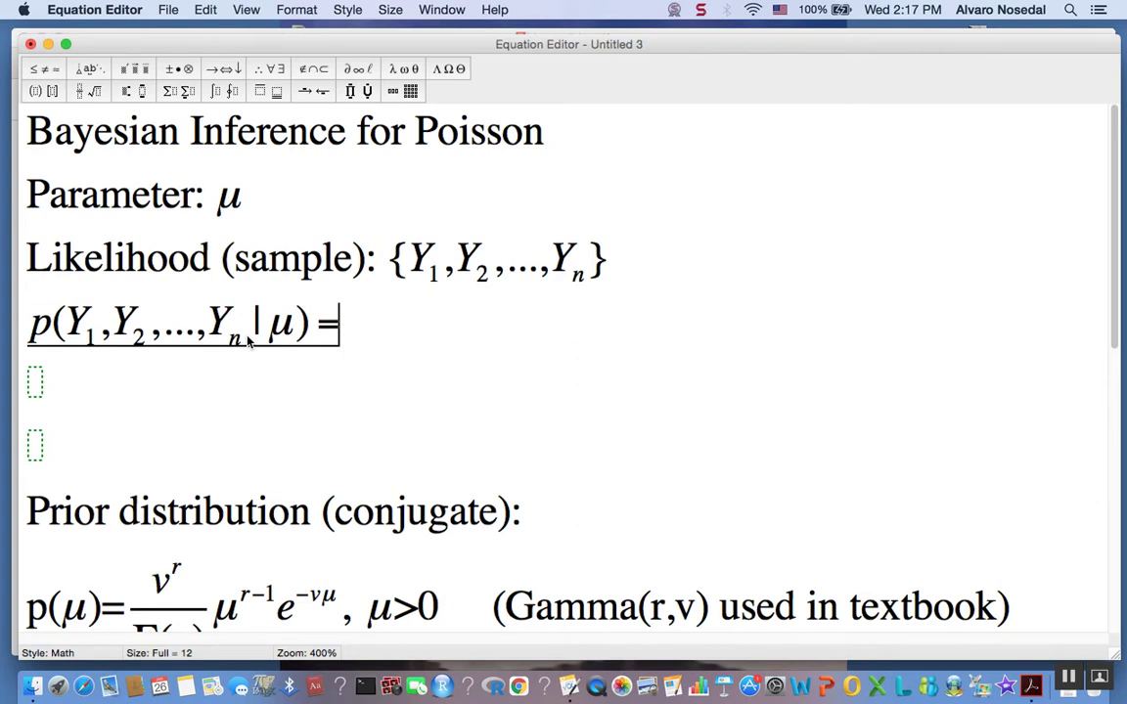
- Insert a fraction after the equals sign with numerator μ^{Y₁}
click(79, 91)
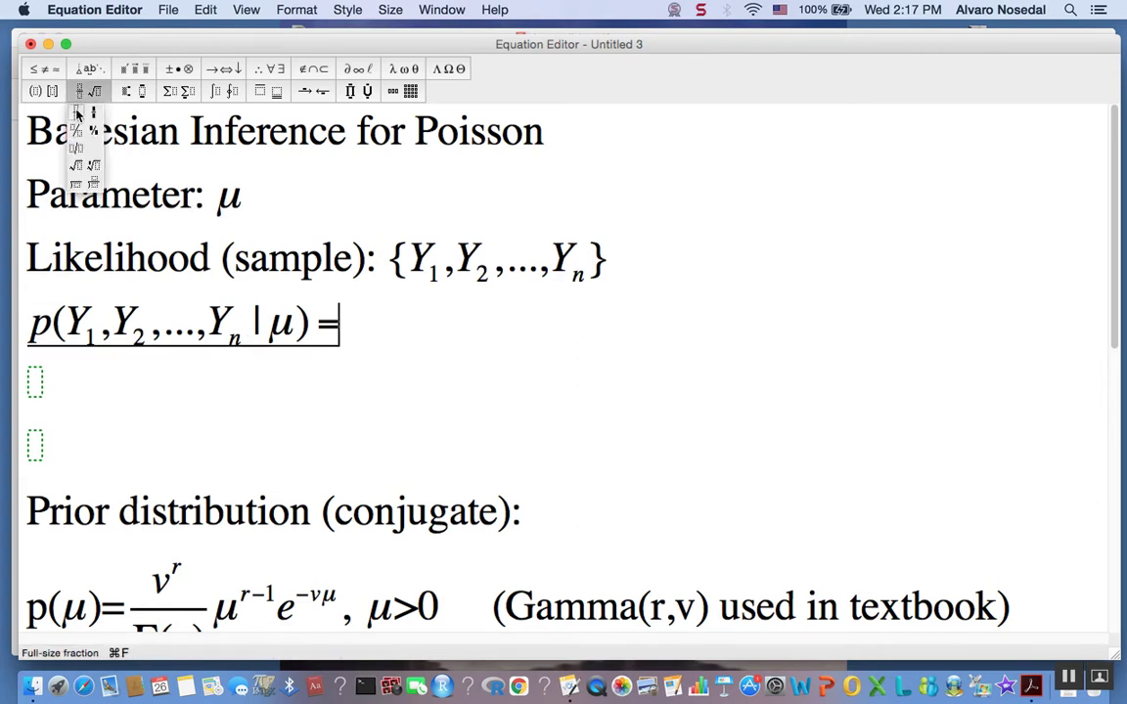
click(78, 113)
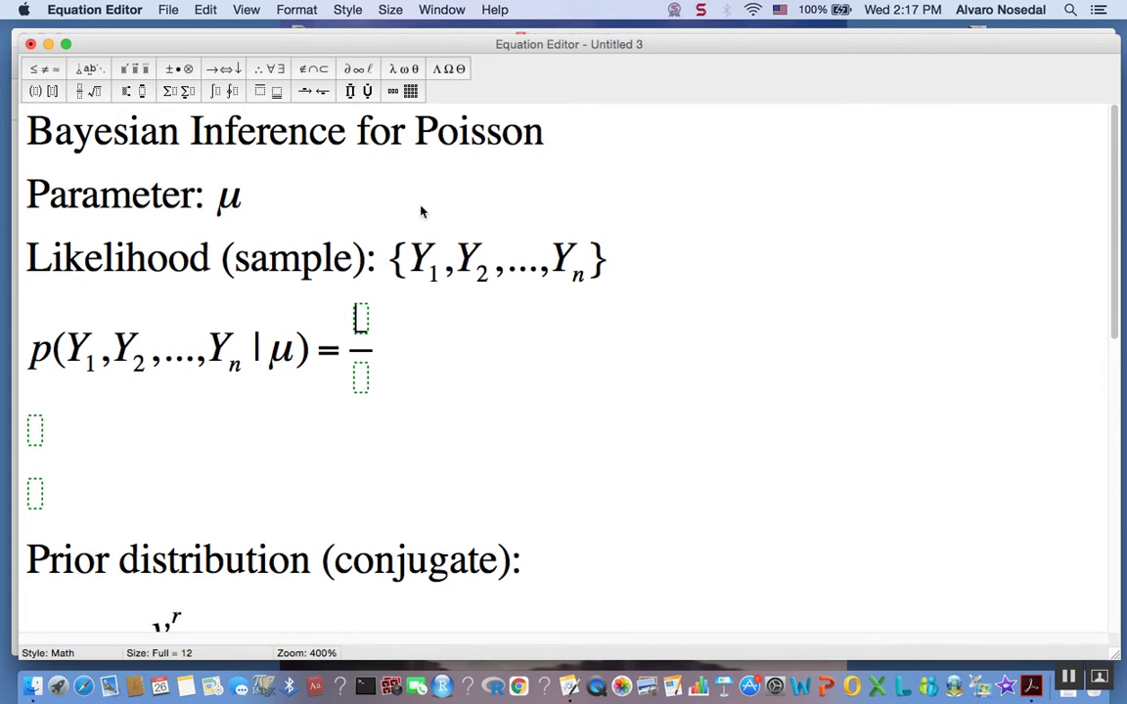
click(403, 68)
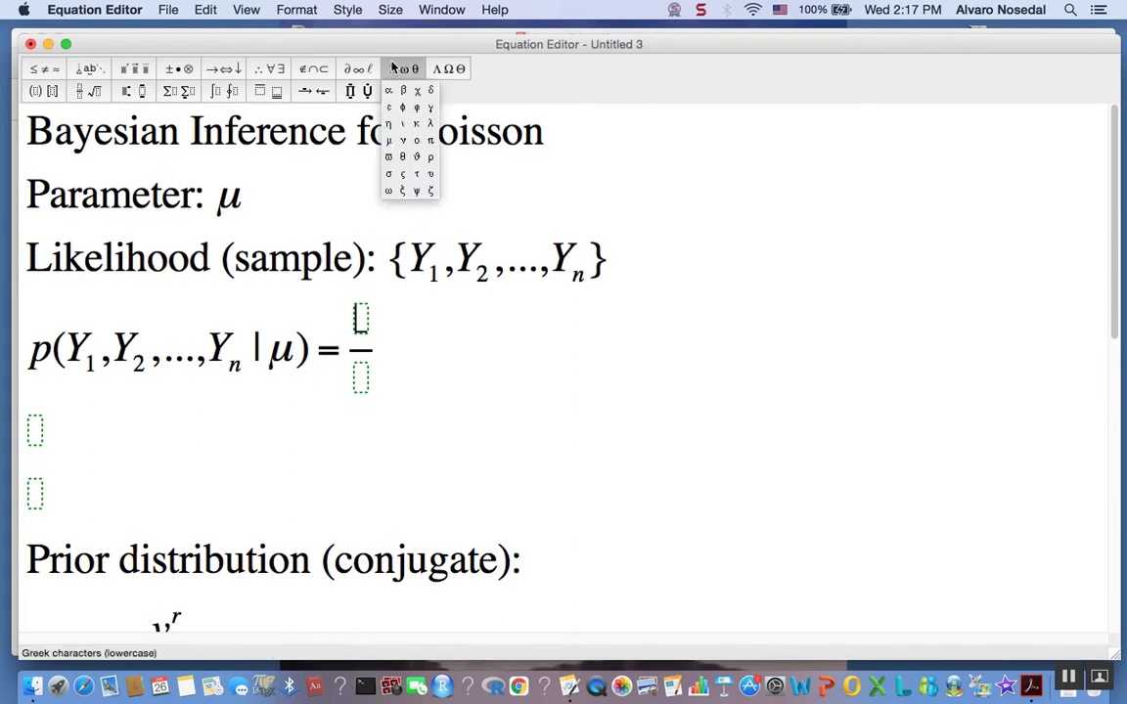
click(388, 139)
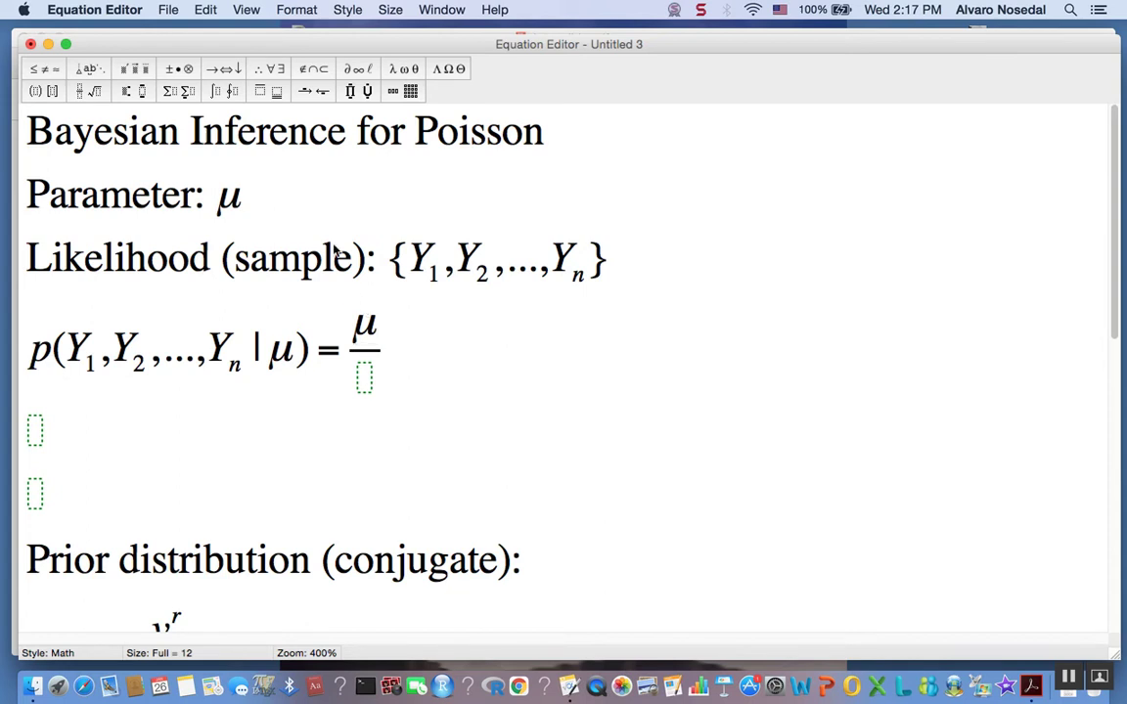
drag(126, 94, 124, 114)
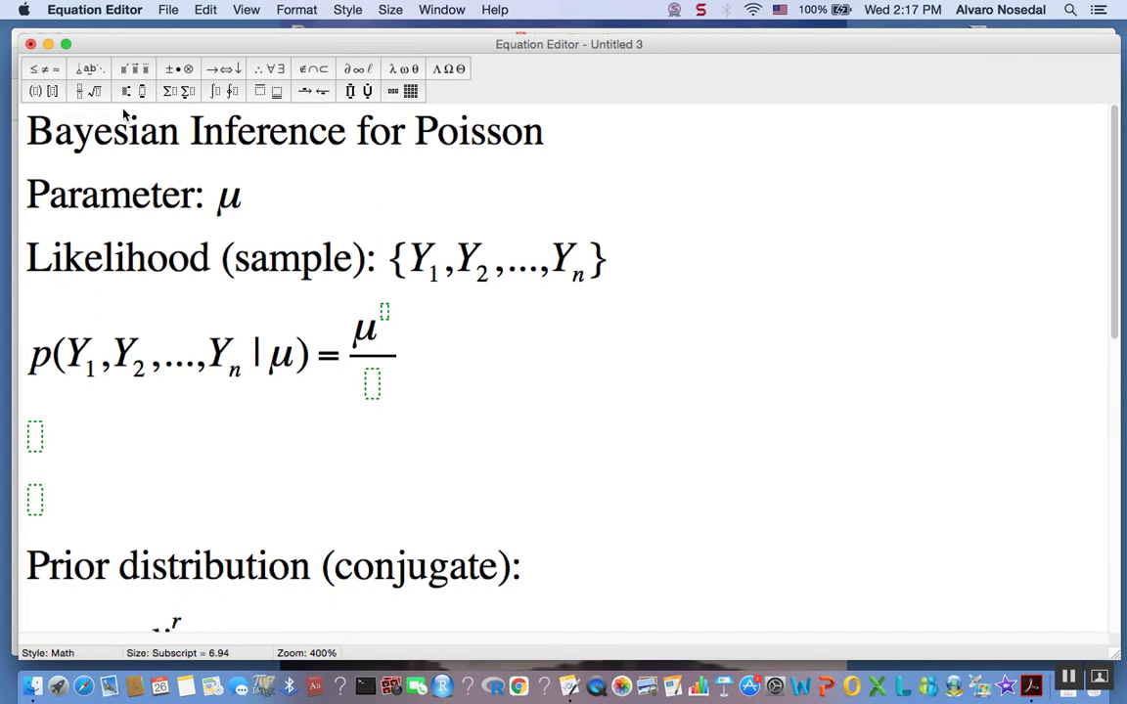
text(Y)
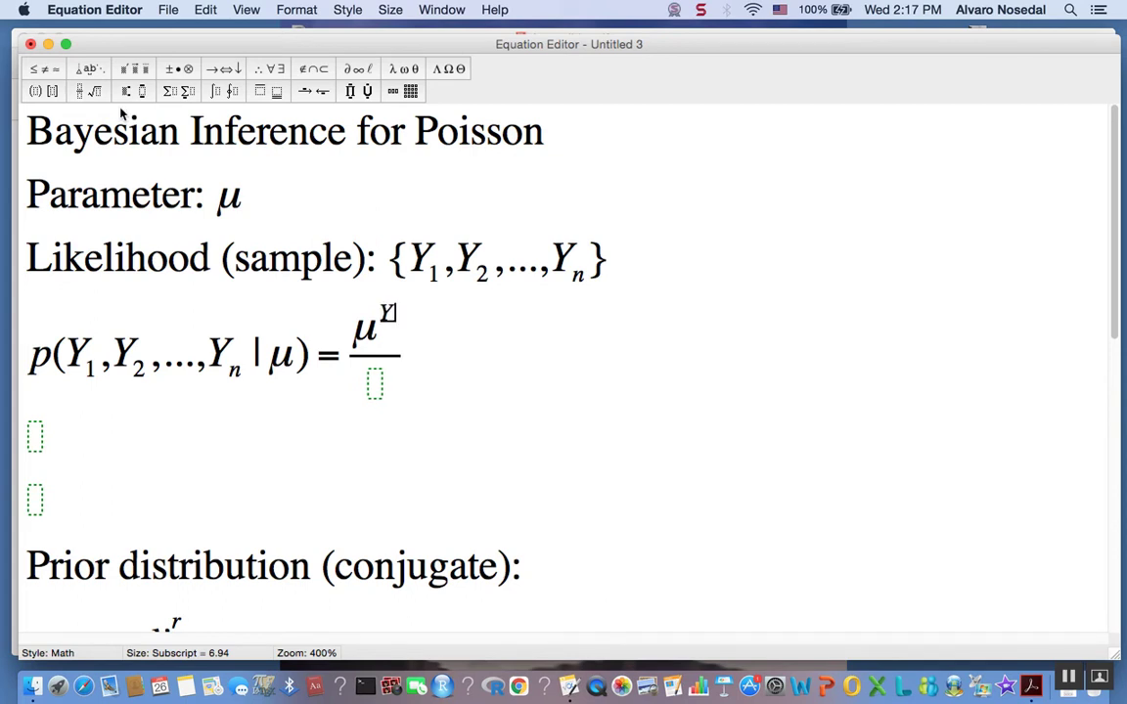
drag(127, 93, 136, 115)
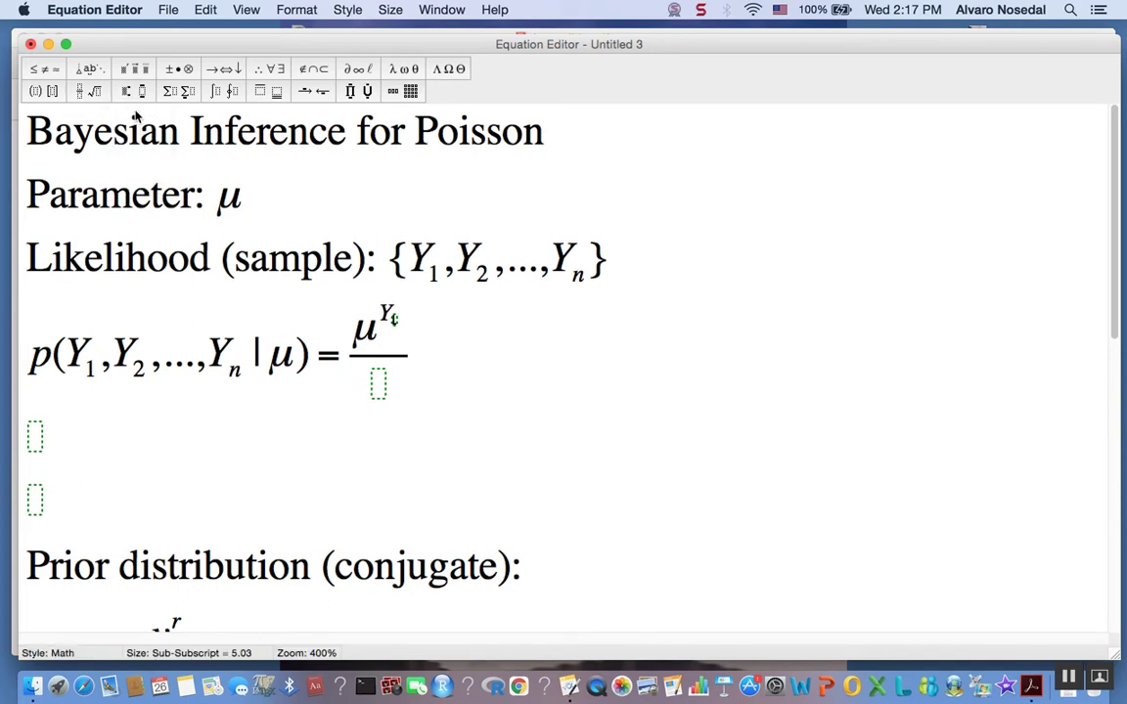
text(1)
- Fill the fraction's denominator with Y₁!
click(375, 384)
text(Y)
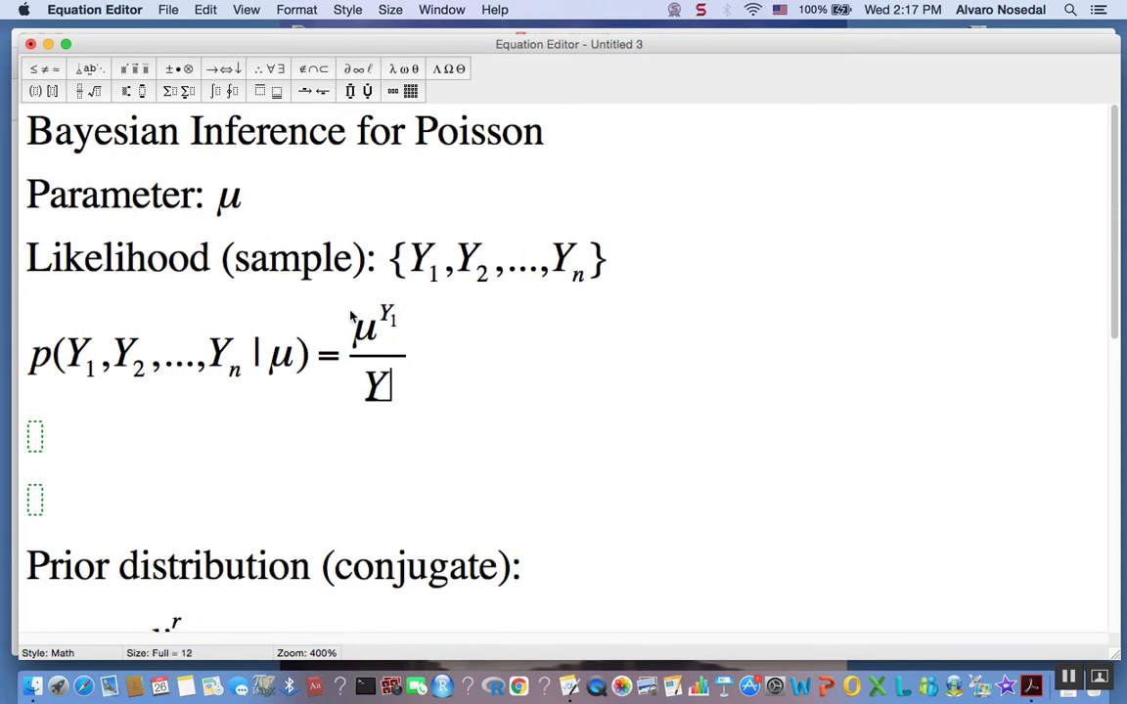
click(134, 91)
click(134, 111)
text(1)
key(Tab)
text(!)
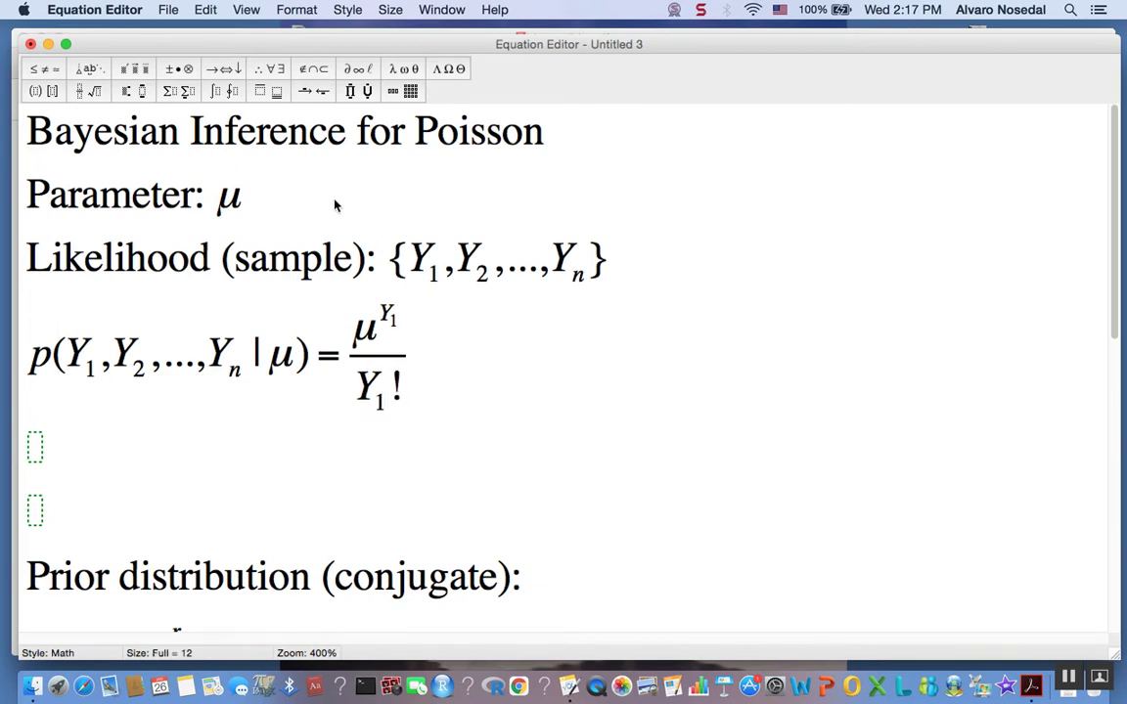
- Follow the fraction with e raised to the exponent −μ
click(408, 360)
text(e)
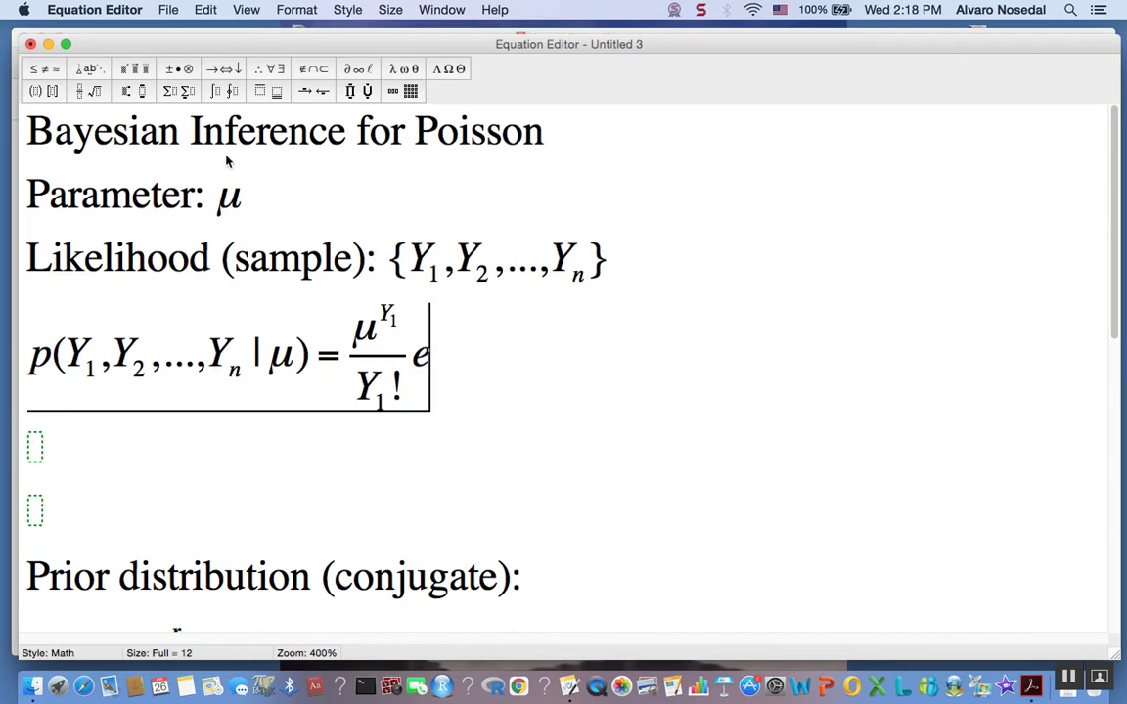
click(132, 91)
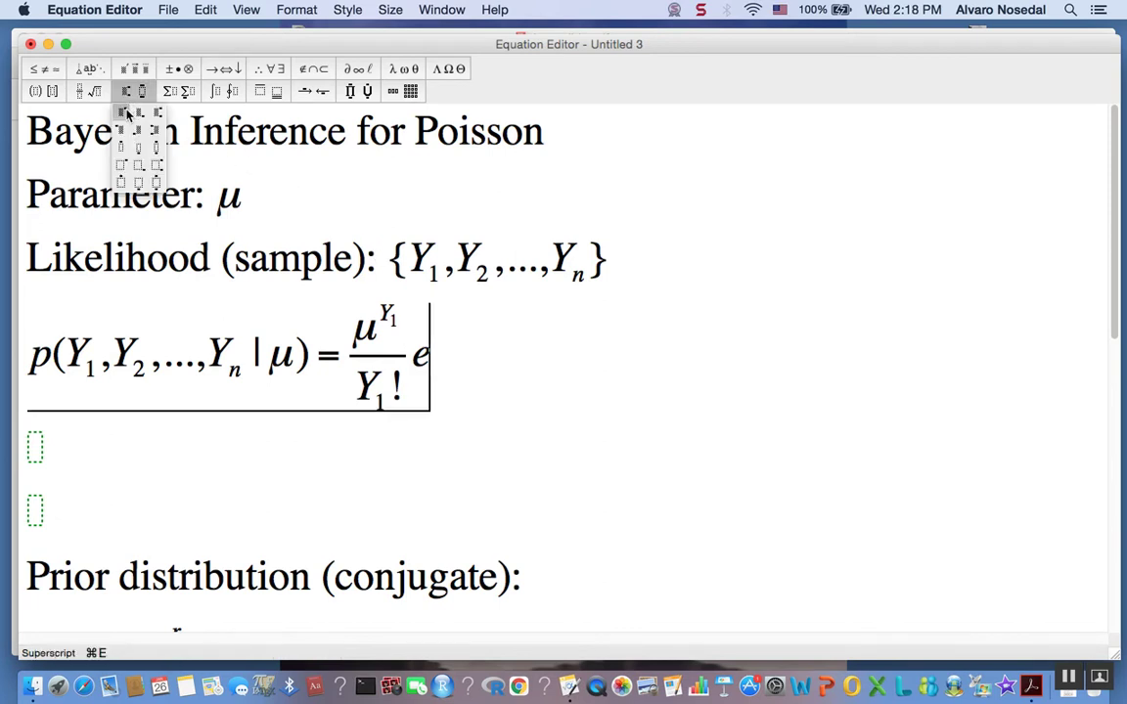
click(126, 113)
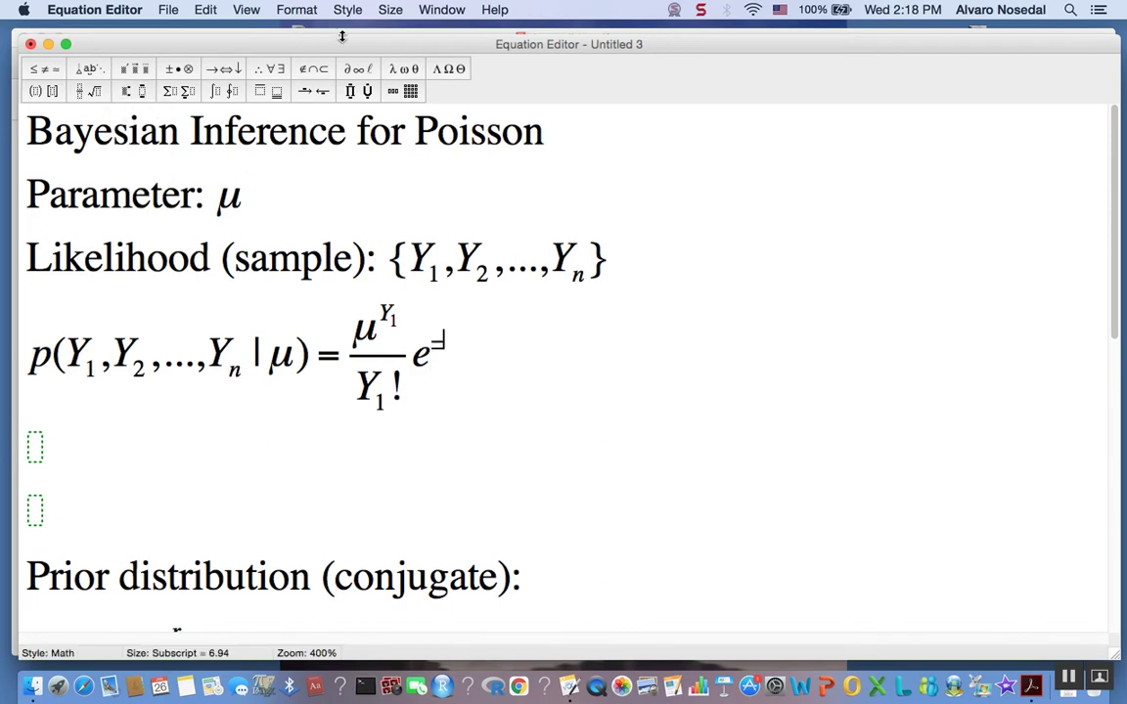
click(404, 70)
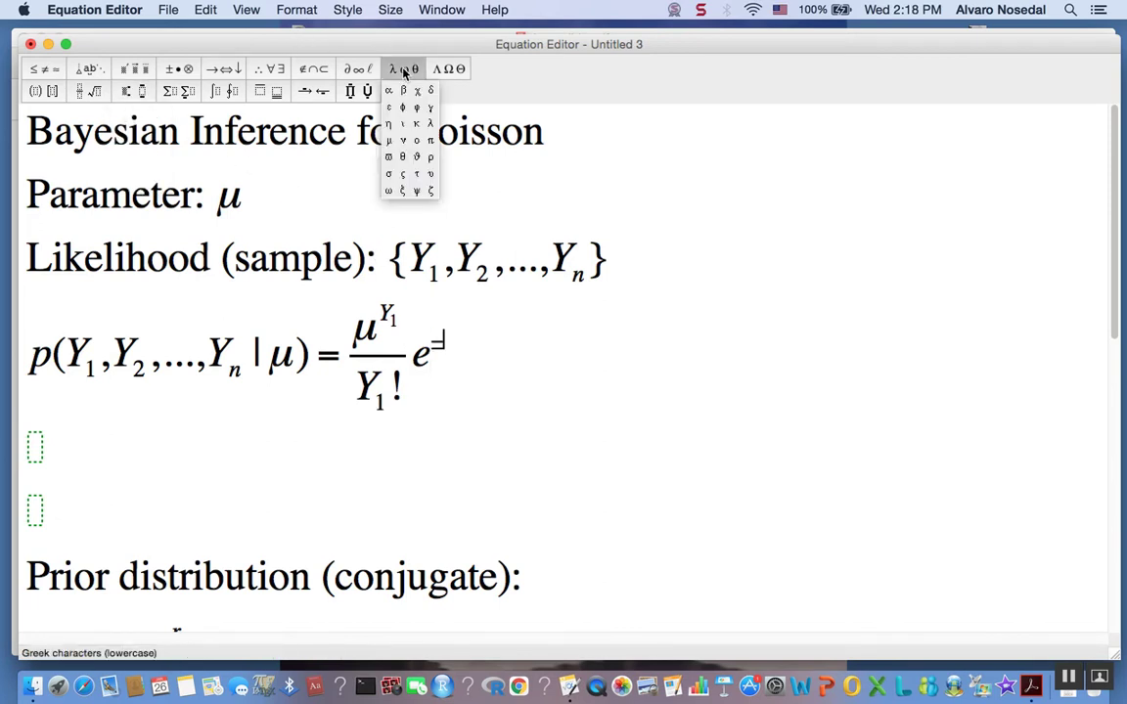
text(-)
click(389, 140)
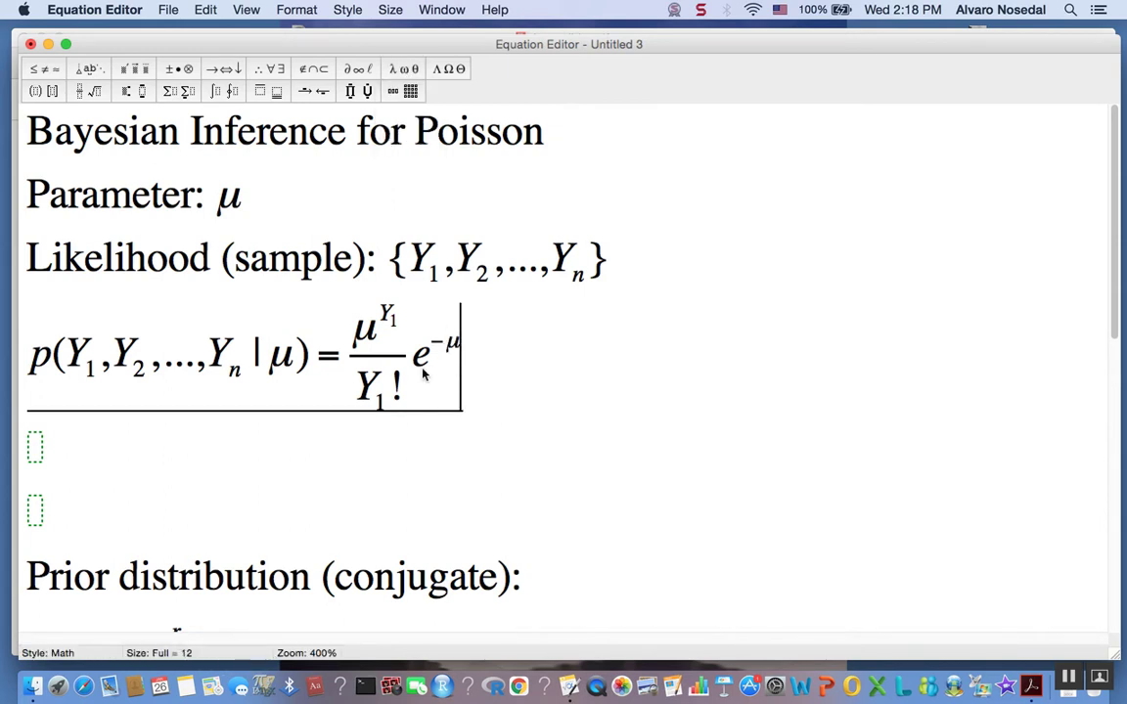
- Paste a copy of the first factor with subscripts changed to 2, then add ... after it
drag(350, 357, 455, 368)
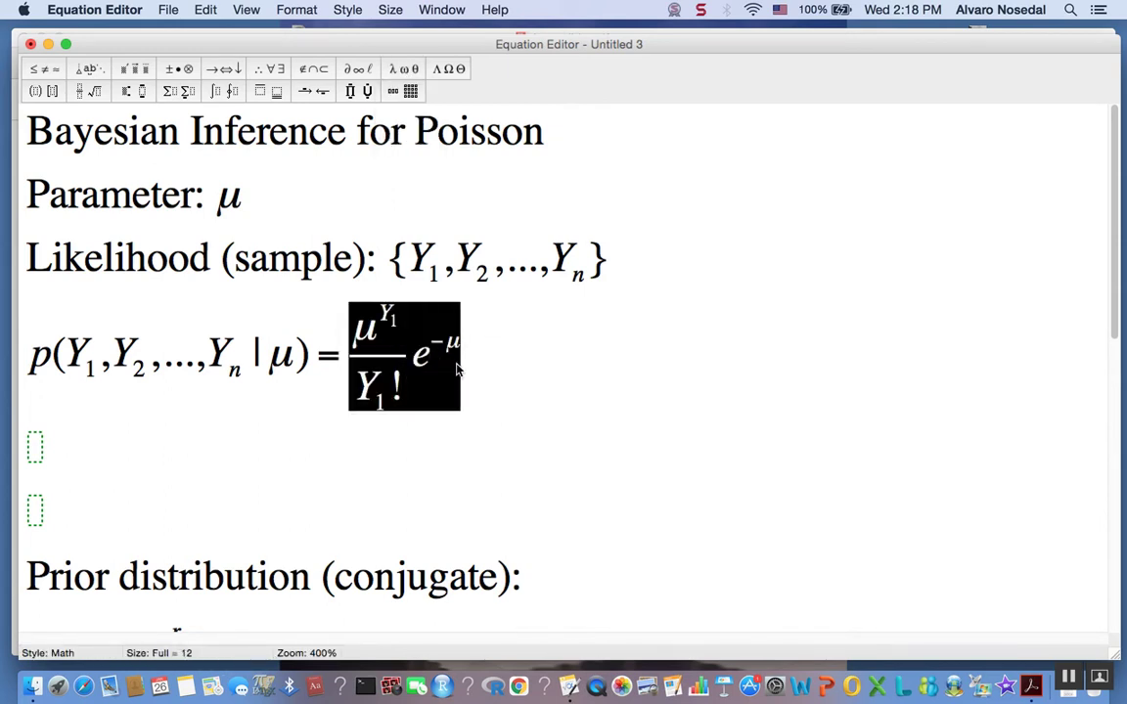
click(470, 375)
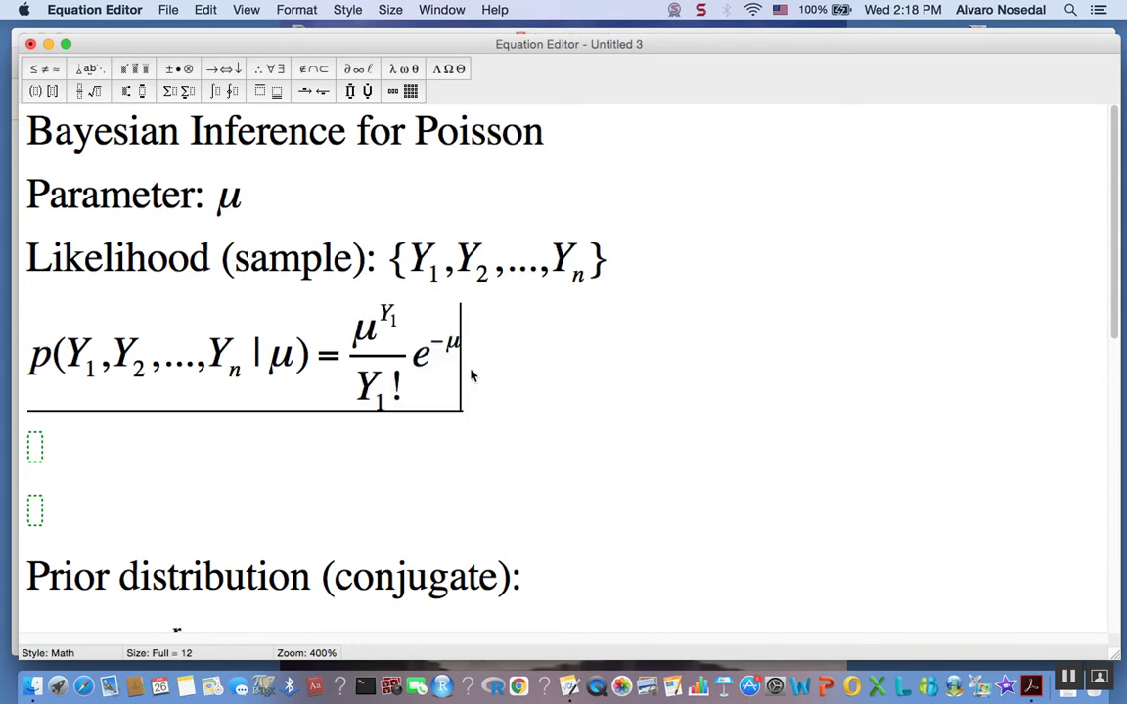
key(super+v)
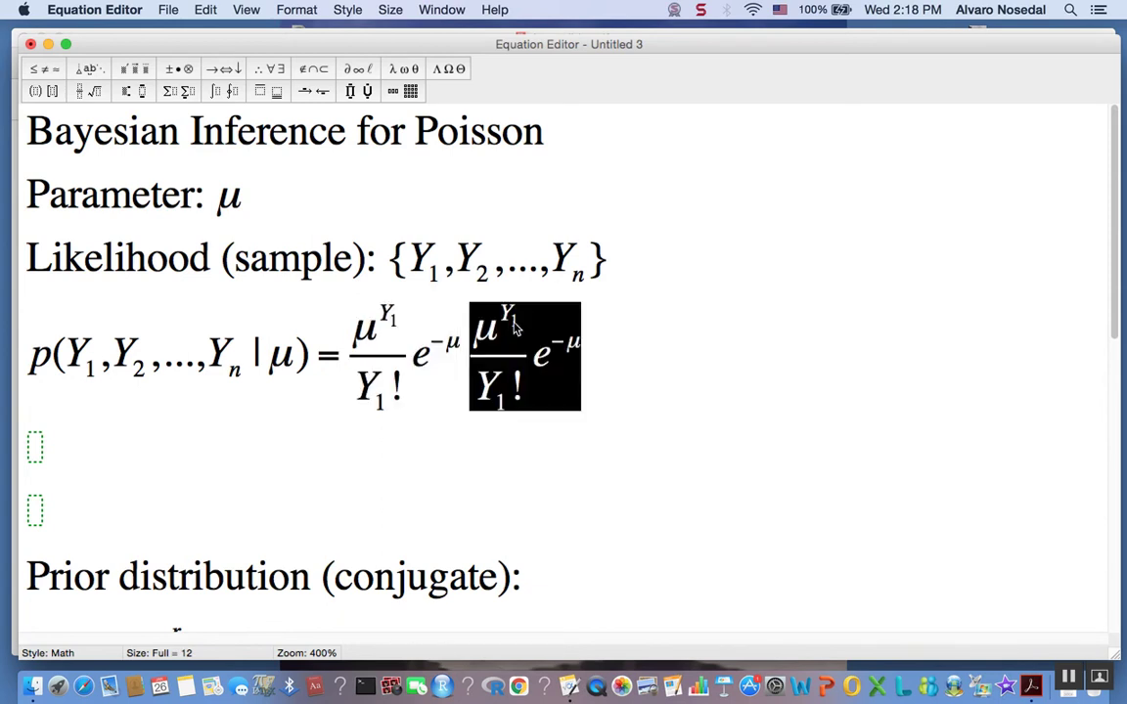
click(516, 329)
key(BackSpace)
text(2)
click(502, 411)
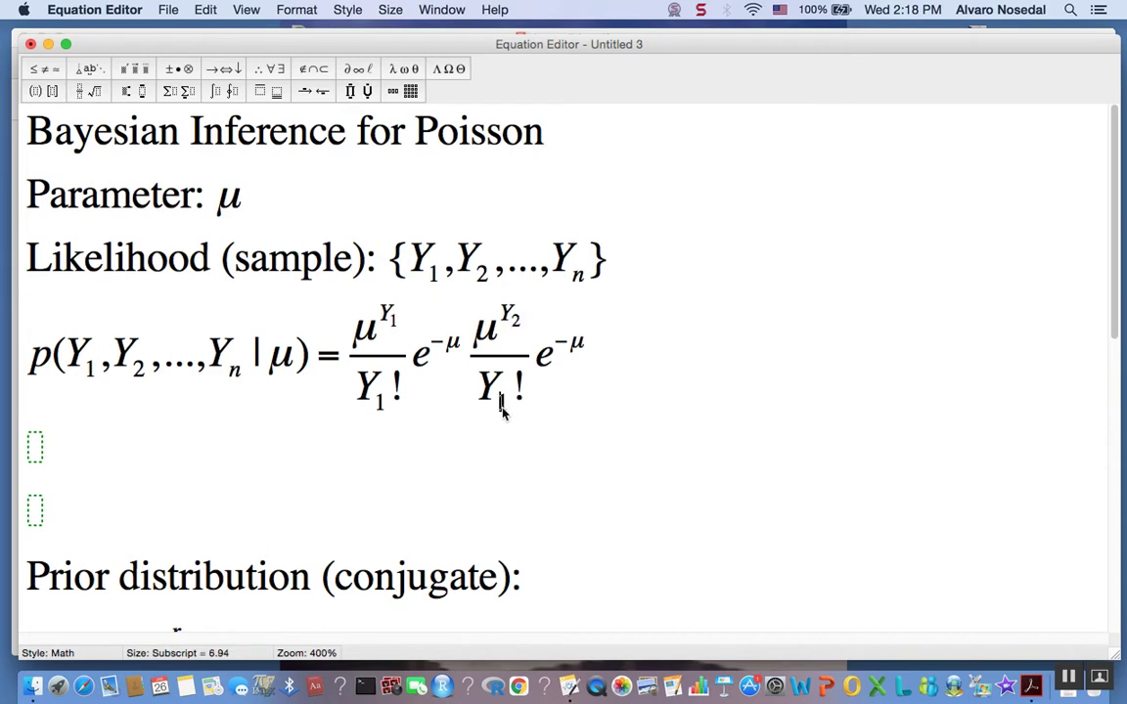
key(BackSpace)
text(2)
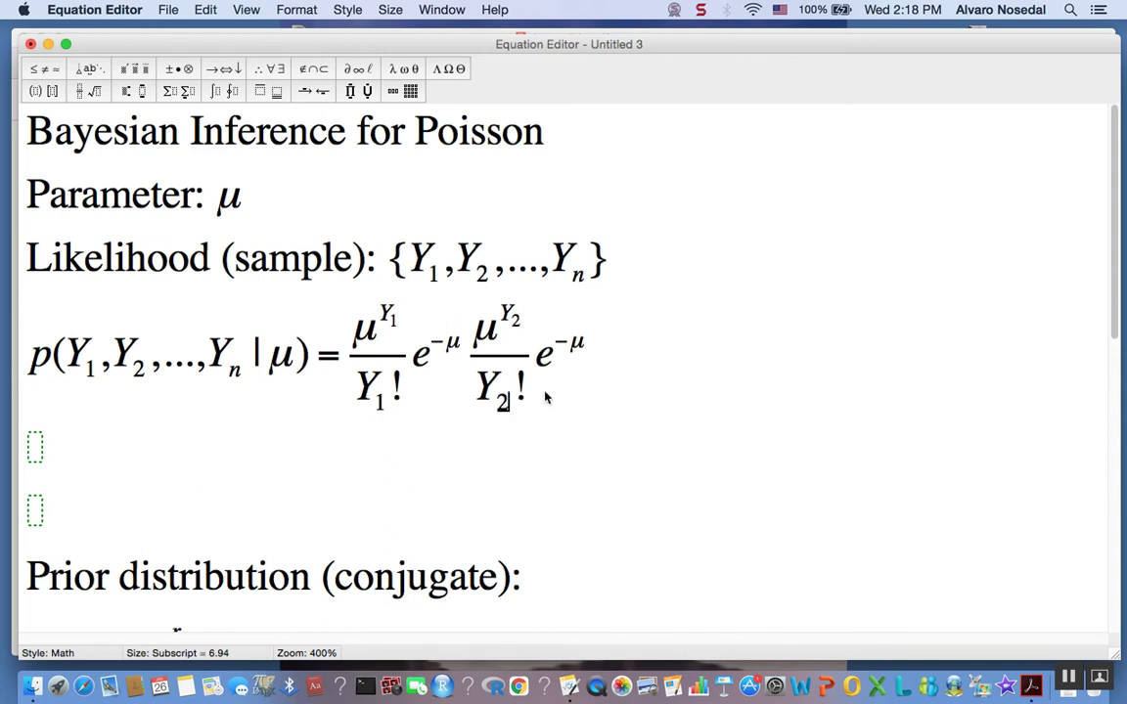
click(590, 378)
text(..)
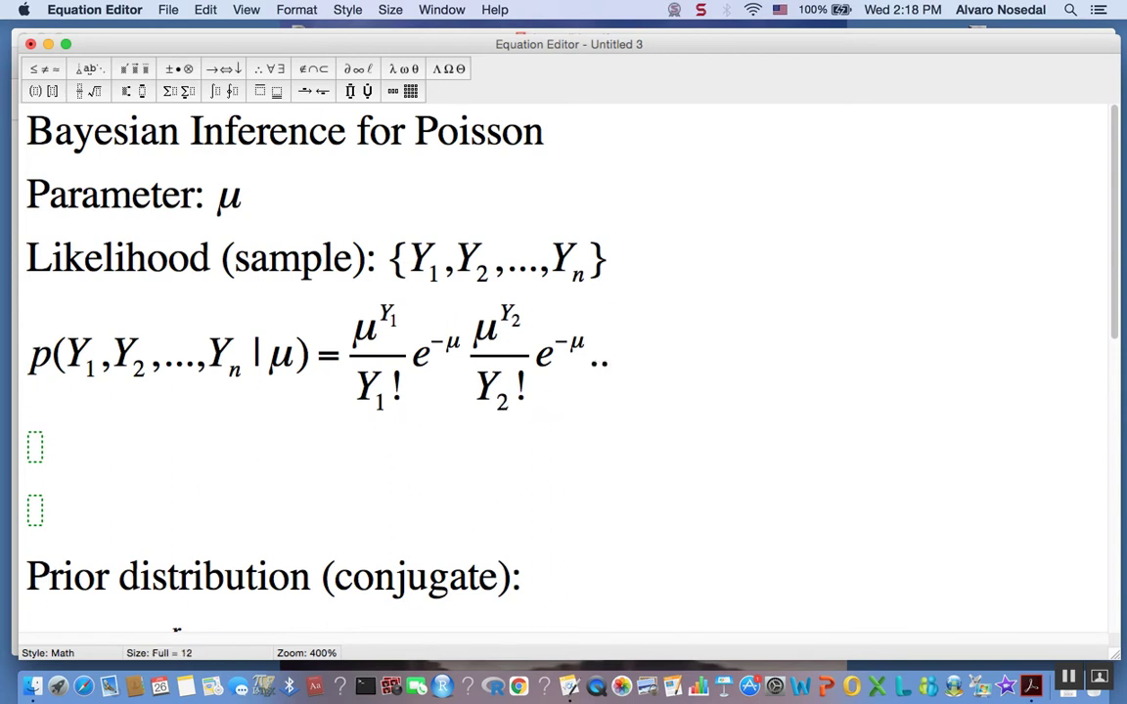
text(.)
- Paste a copy of the second factor after the dots with subscripts changed to n
drag(471, 391, 587, 380)
key(cmd+c)
click(646, 390)
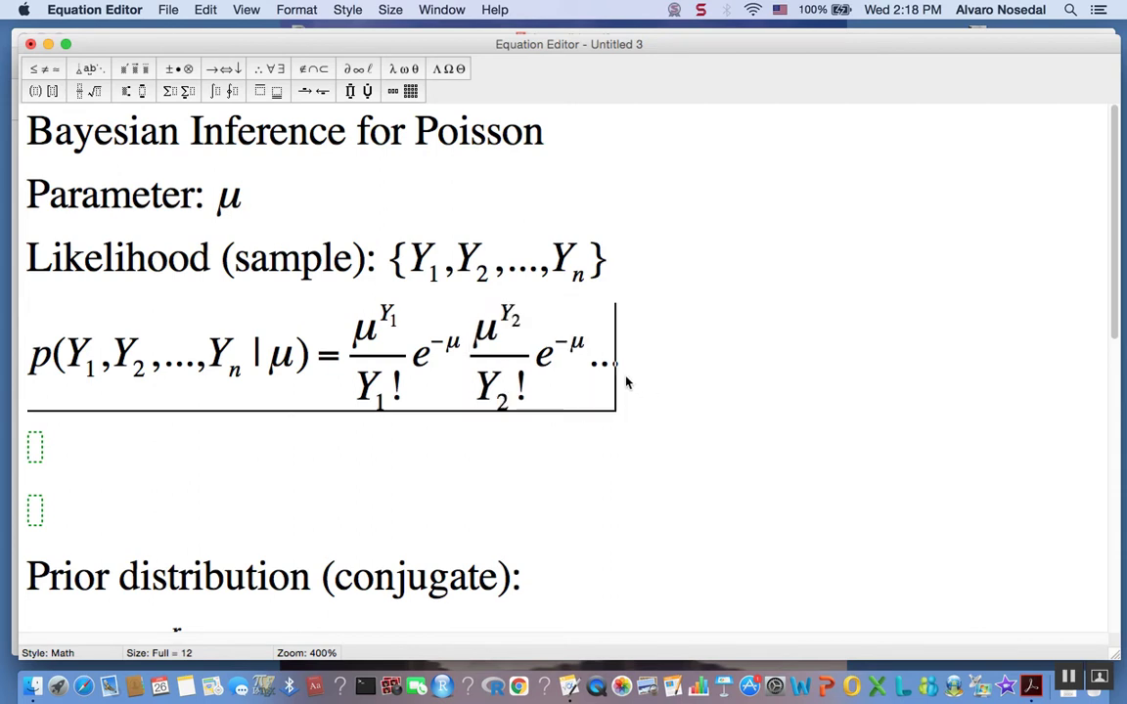
key(cmd+v)
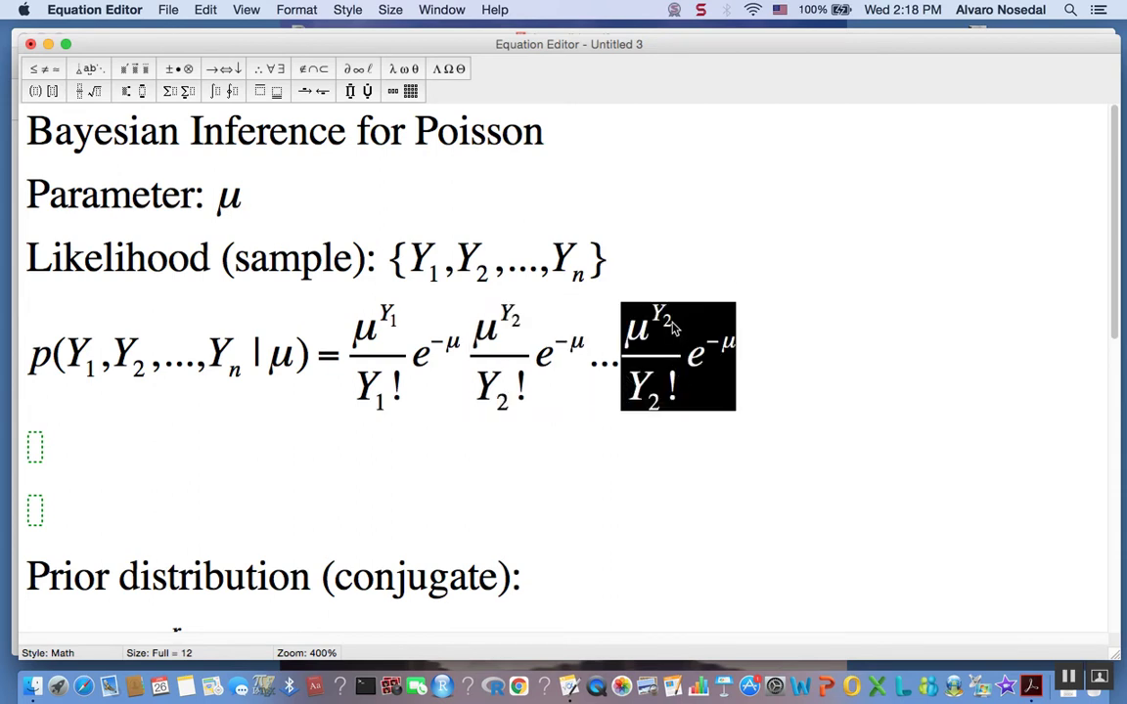
click(669, 324)
key(BackSpace)
text(n)
click(654, 399)
key(BackSpace)
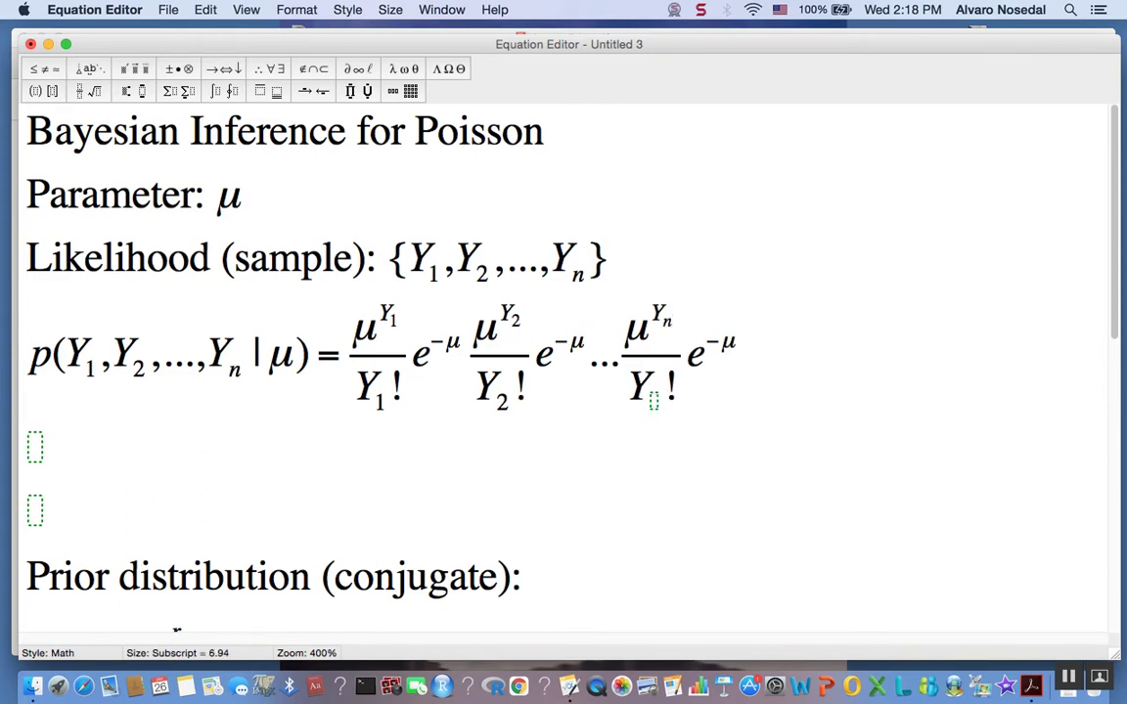
text(n)
click(610, 401)
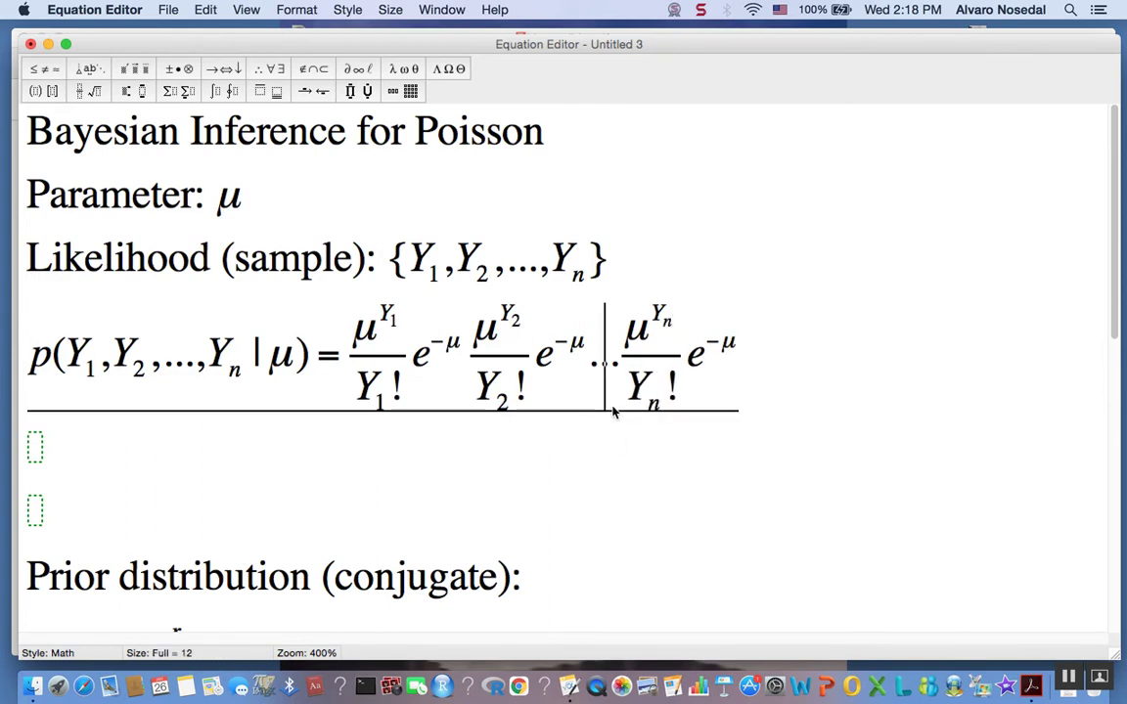
- Wrap each of the three μ^Y/Y! e^{−μ} factors in round parentheses
drag(346, 337, 458, 362)
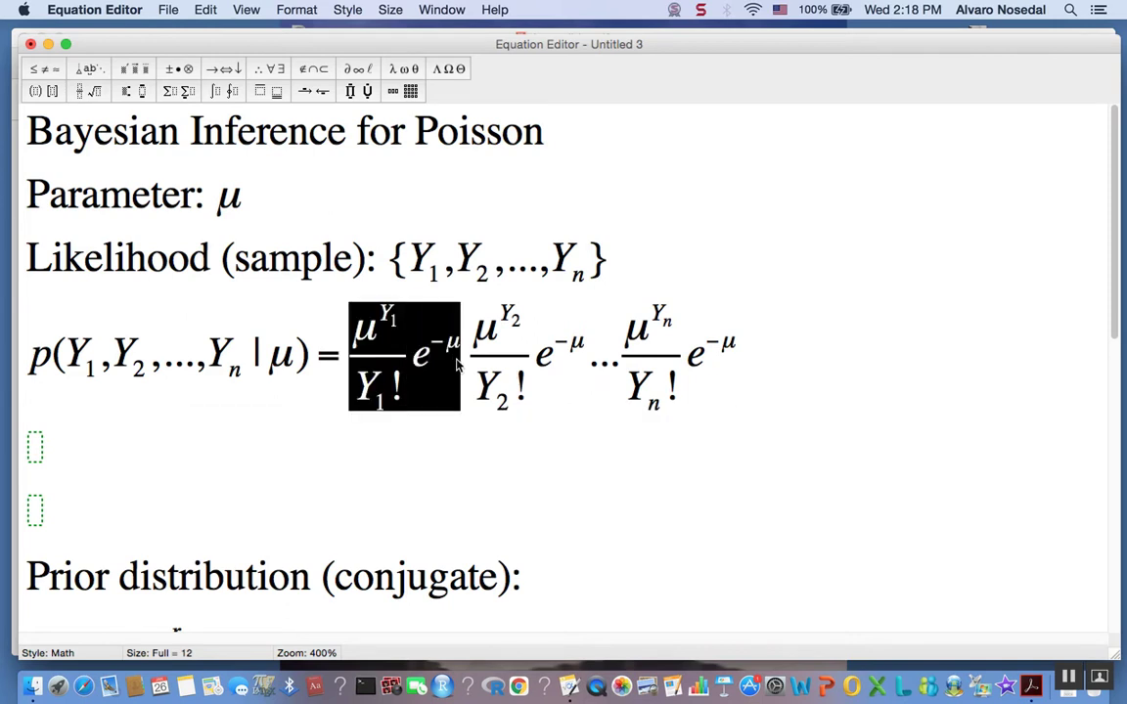
click(36, 90)
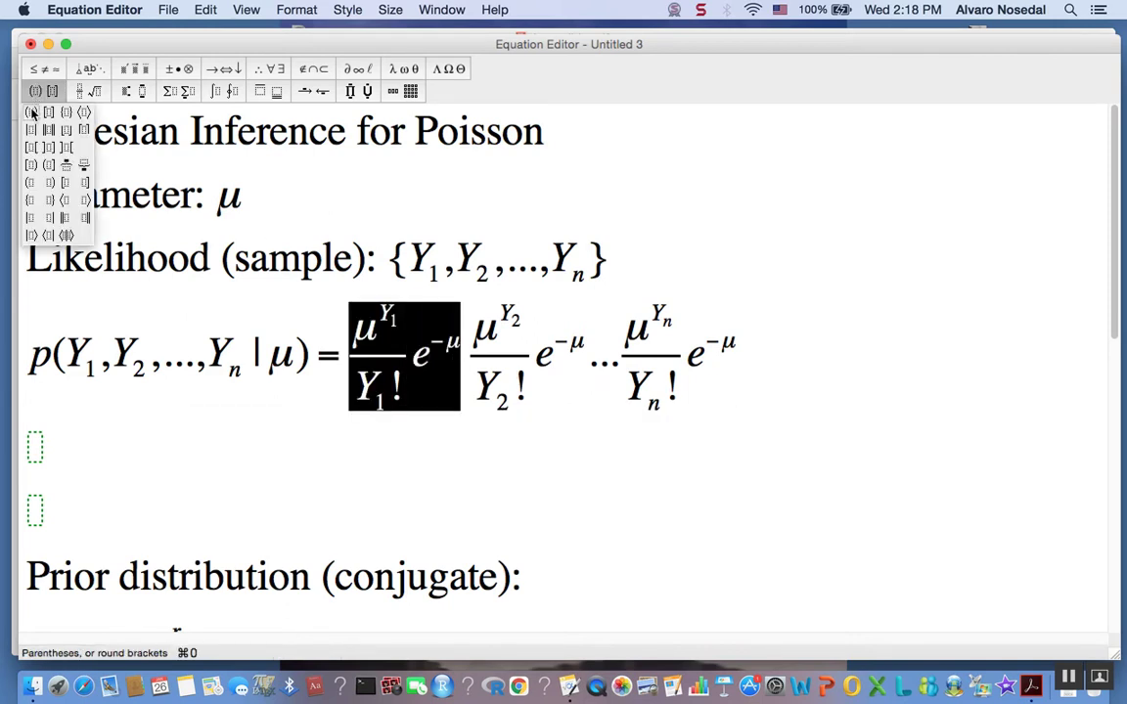
click(32, 113)
click(502, 382)
drag(505, 382, 554, 337)
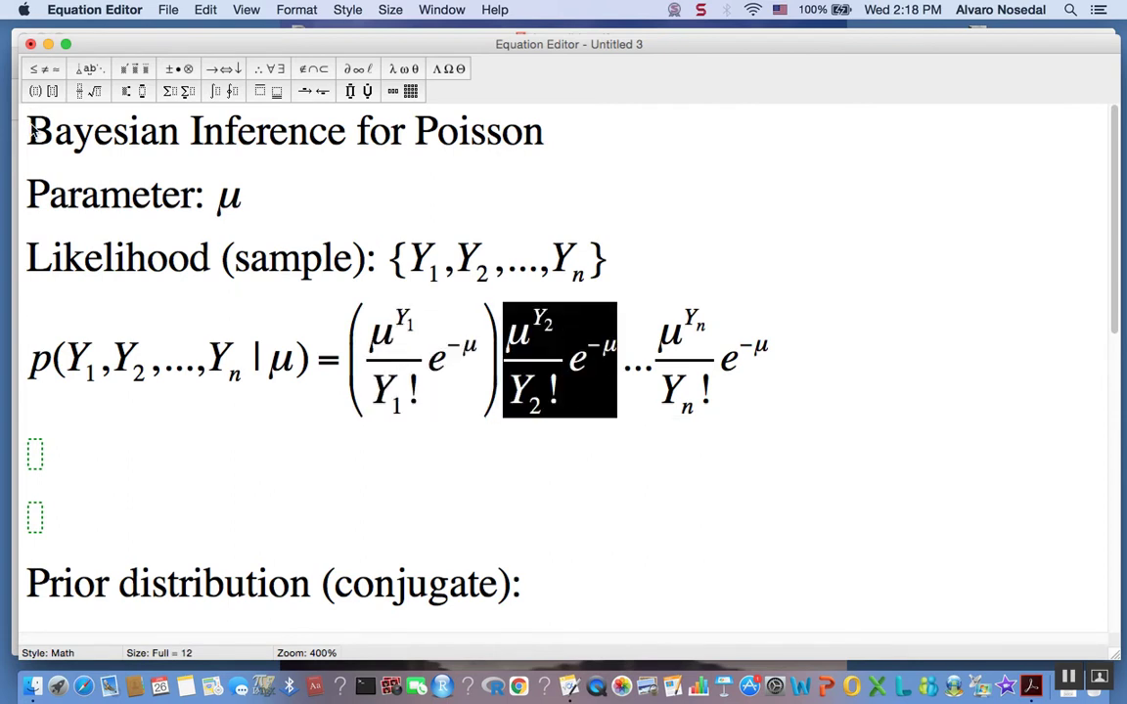
click(35, 90)
click(33, 113)
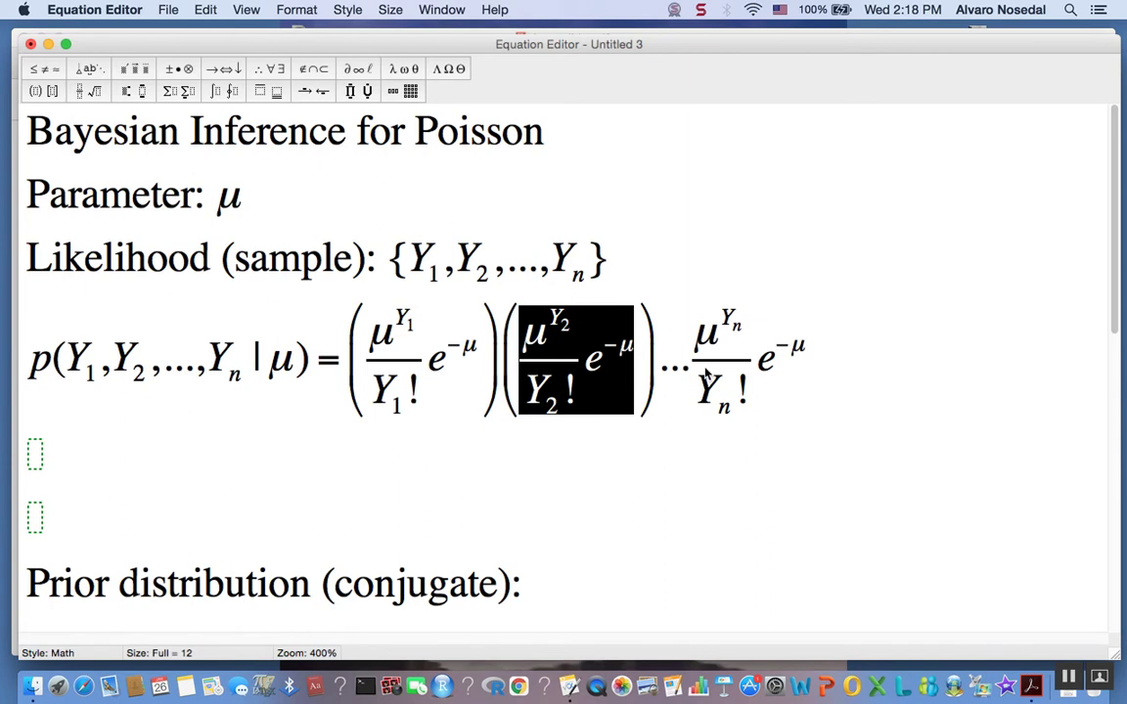
drag(690, 387, 804, 376)
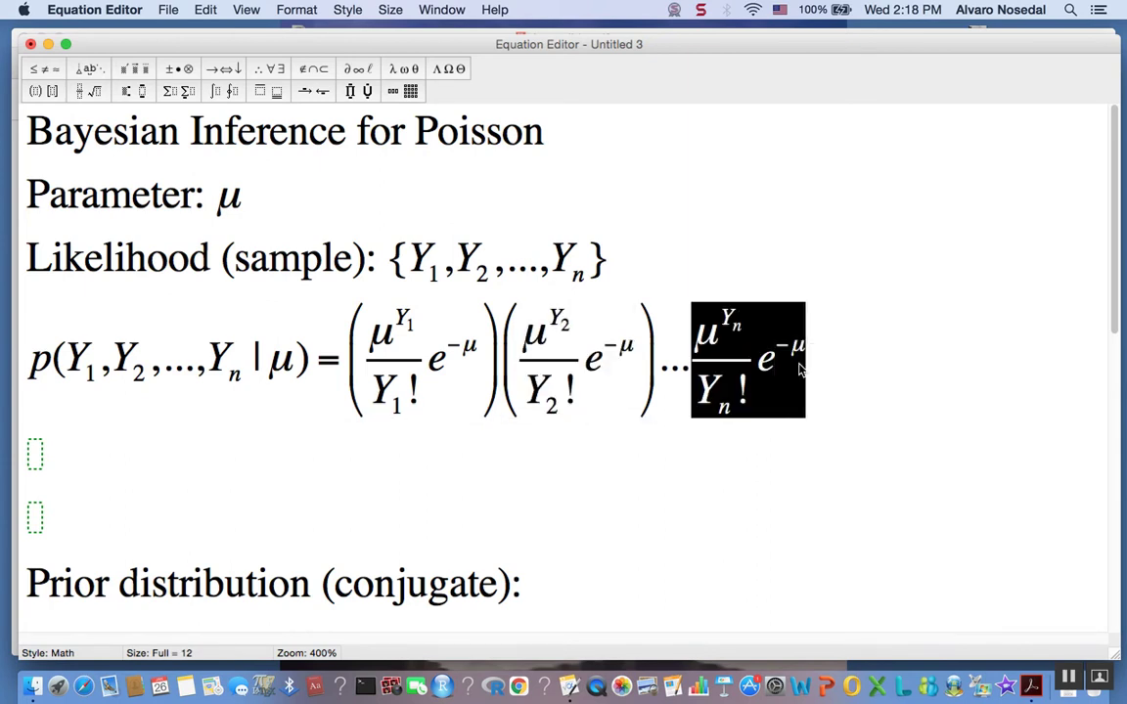
click(35, 90)
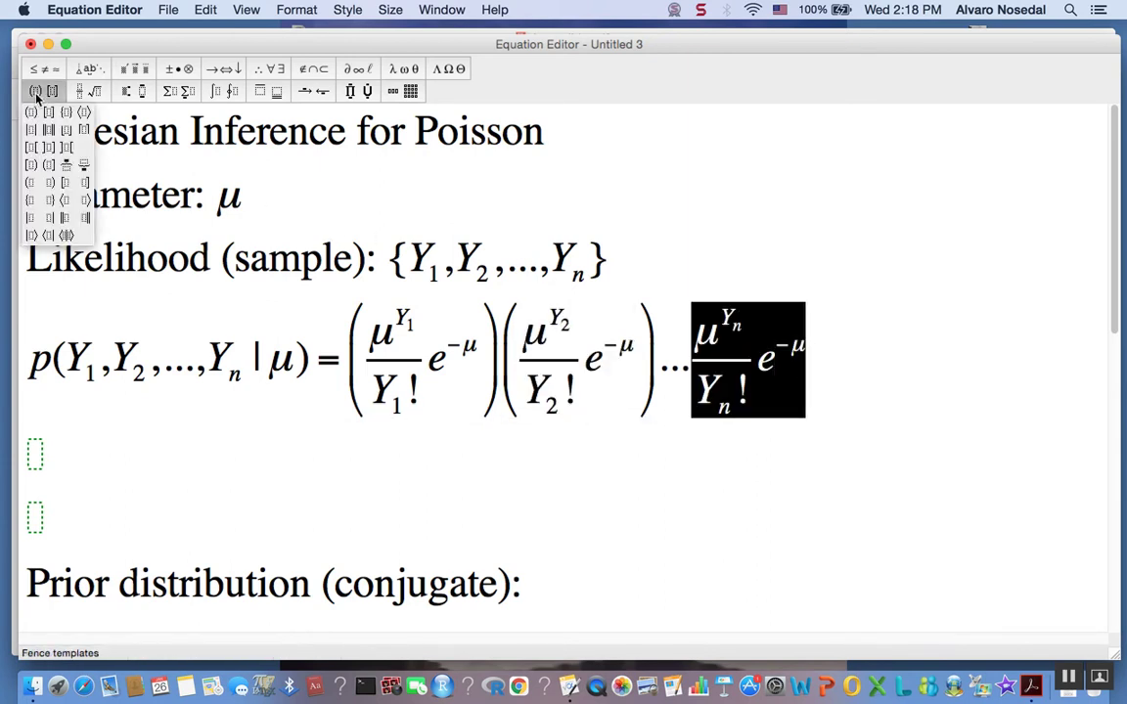
click(34, 112)
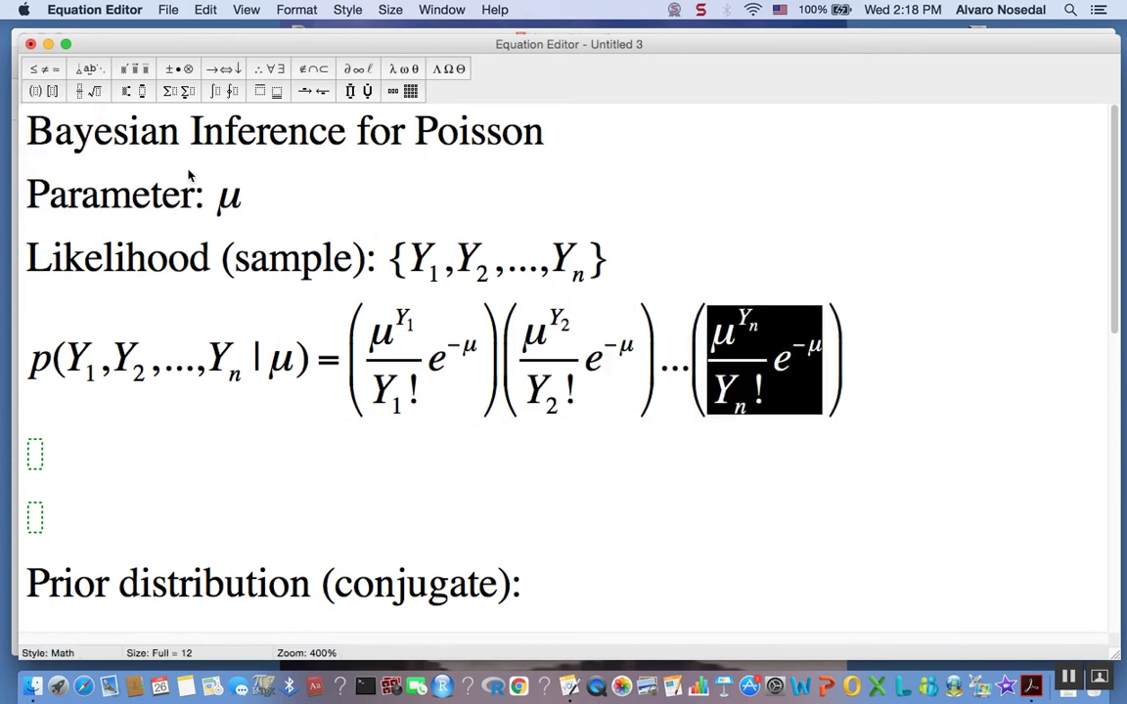
click(851, 361)
- Start a new text-style line below beginning with =
key(Return)
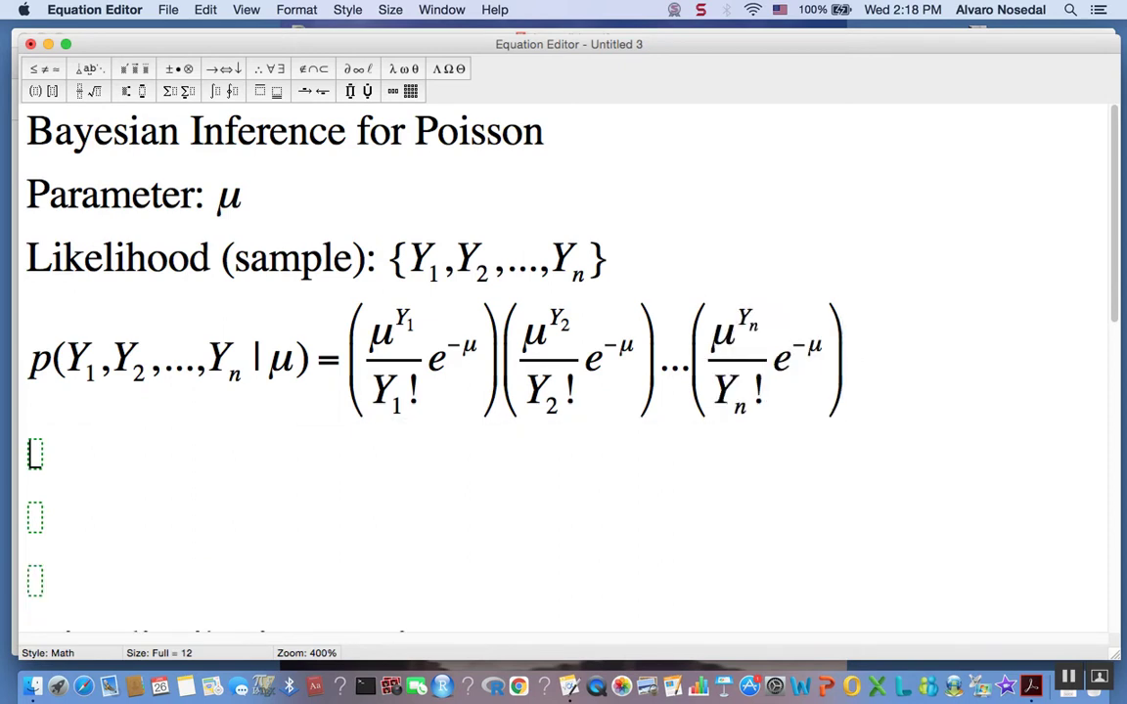
key(super+shift+e)
text(=)
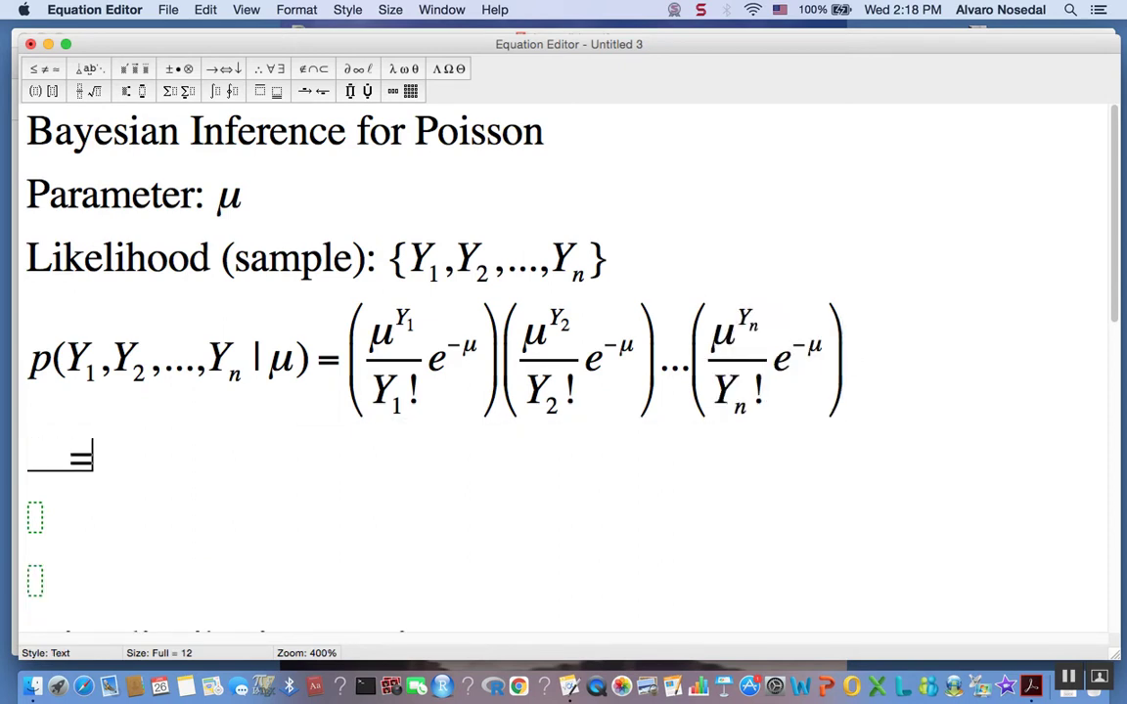